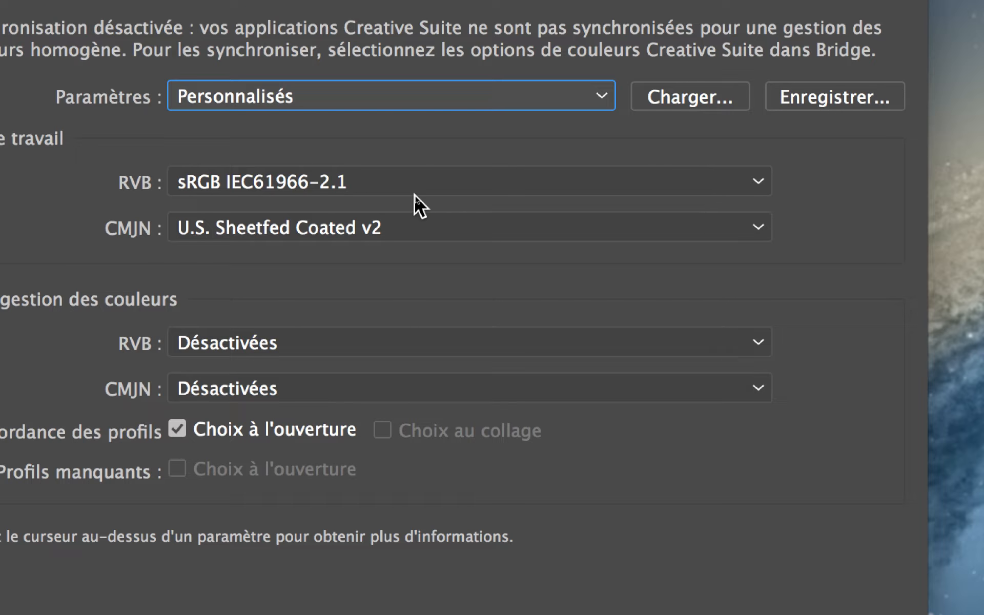
Confirm the colour settings in Illustrator, switch to Photoshop and open its Couleurs settings.
{"action": "mouse_move", "coordinate": [414, 194]}
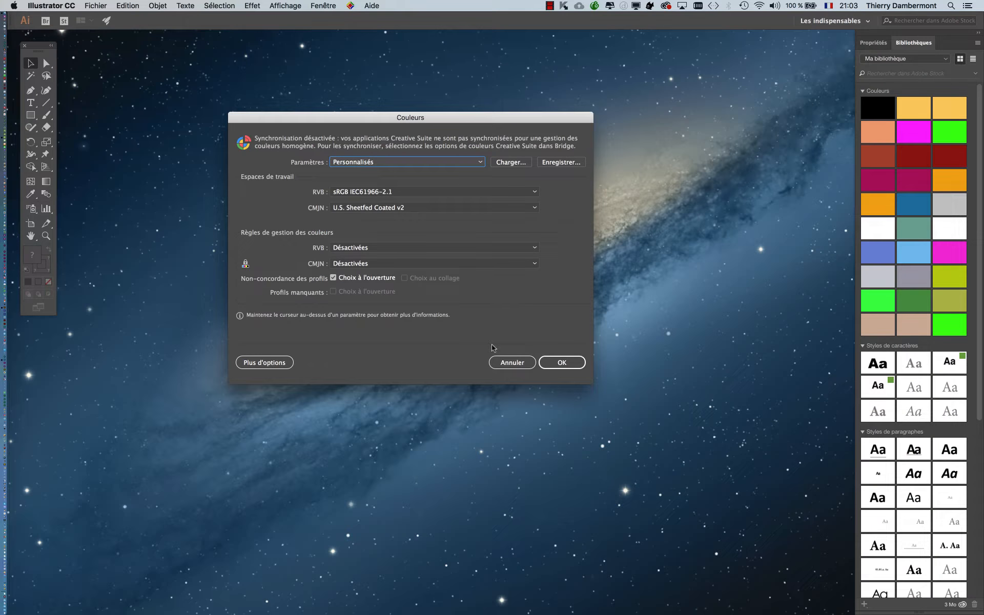
{"action": "left_click", "coordinate": [561, 360]}
{"action": "key", "text": "super+Tab"}
{"action": "key", "text": "super+shift+Tab"}
{"action": "key", "text": "super+shift+Tab"}
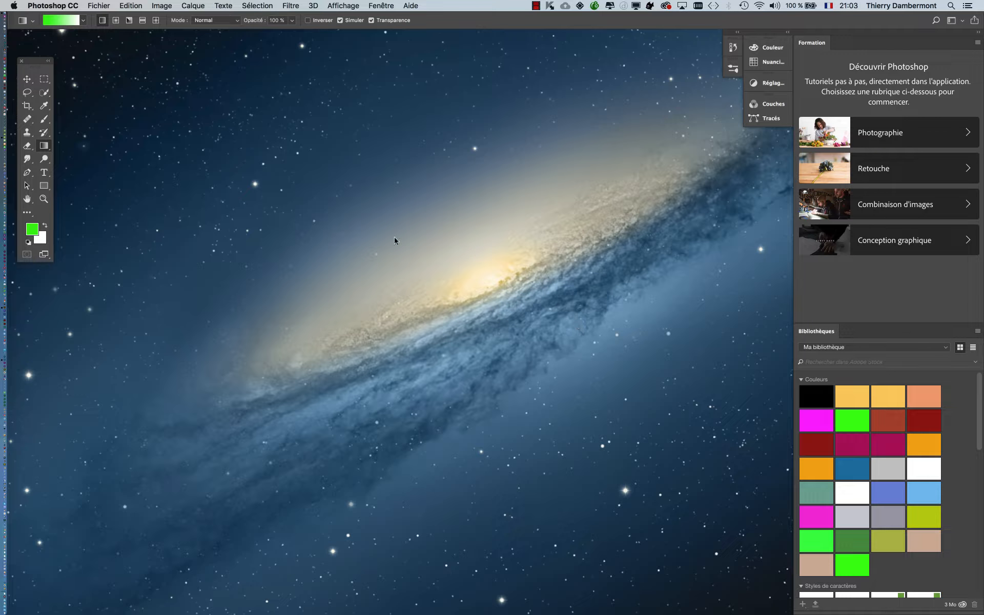
{"action": "left_click", "coordinate": [133, 5]}
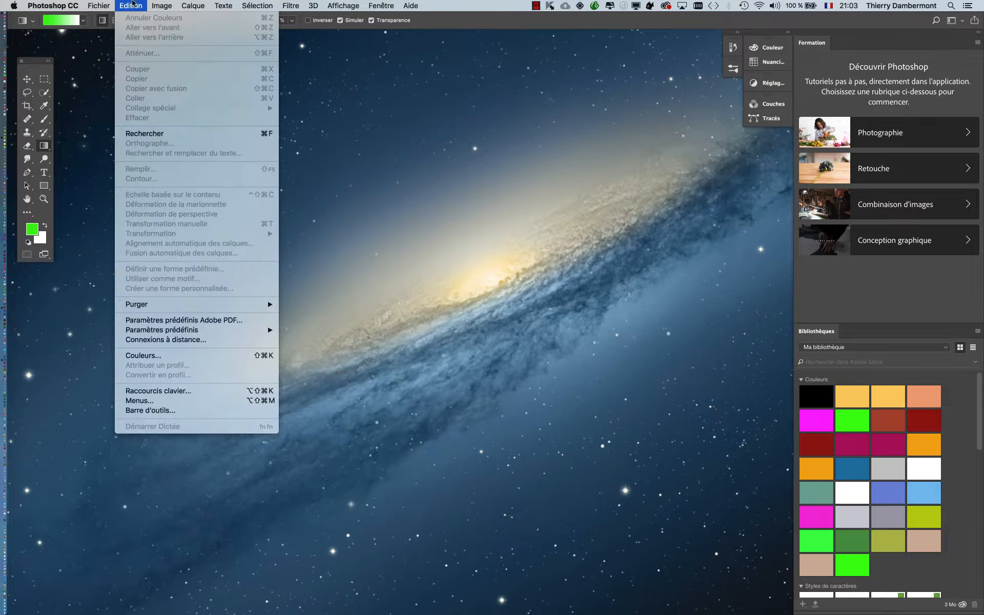
{"action": "left_click", "coordinate": [152, 359]}
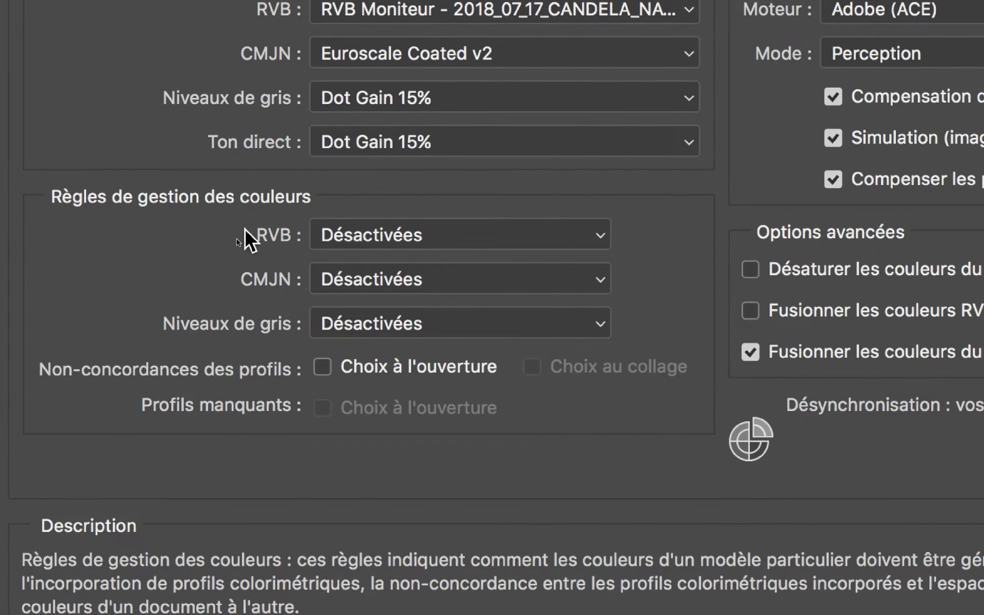
Examine the available colour management policies for RVB and CMJN, keeping both on Désactivées.
{"action": "left_click", "coordinate": [308, 231]}
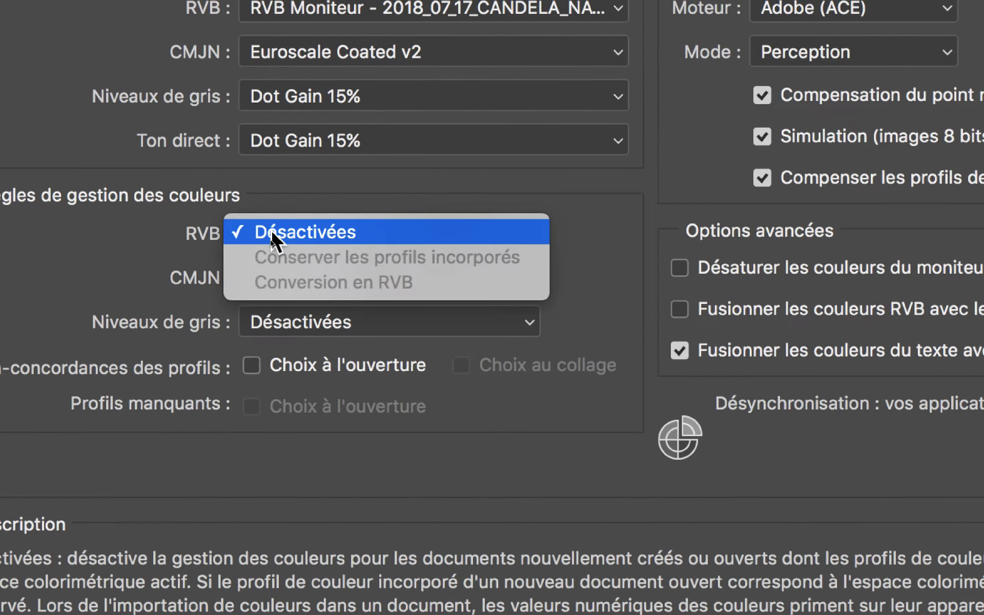
{"action": "left_click", "coordinate": [272, 239]}
{"action": "left_click", "coordinate": [274, 276]}
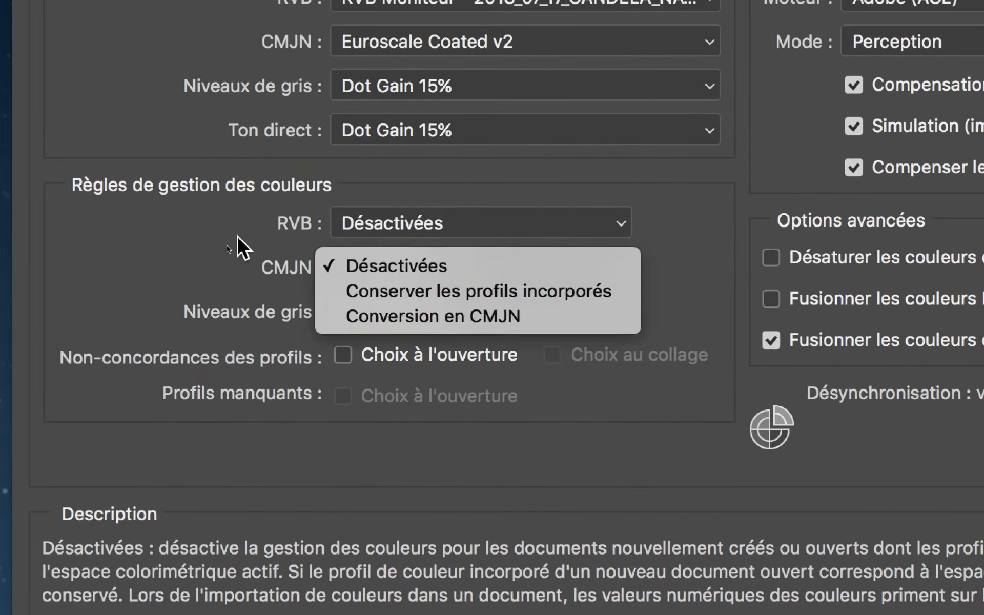
{"action": "left_click", "coordinate": [90, 178]}
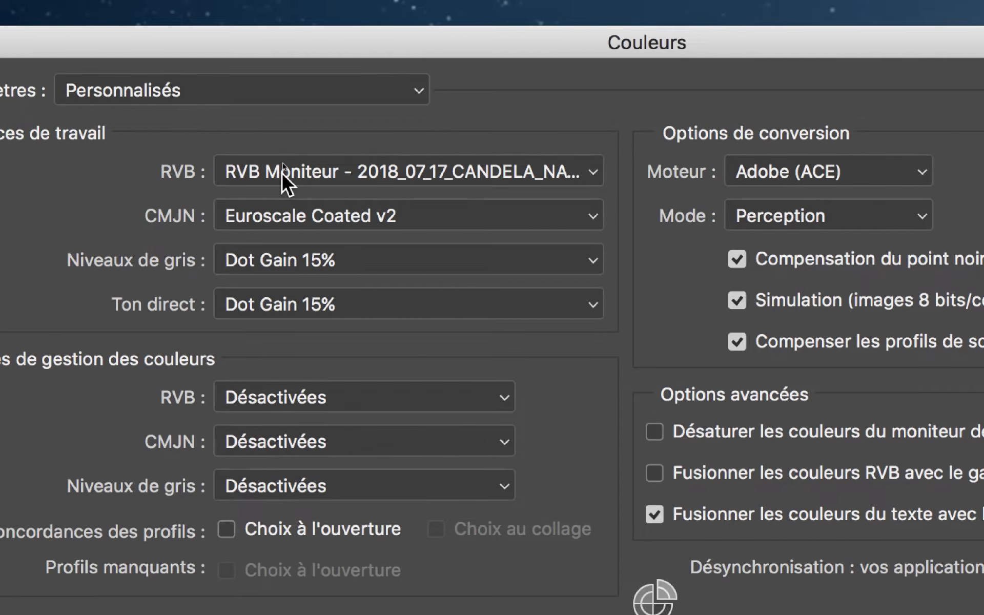
Try Adobe RGB (1998) as the RVB working space to check the RVB policy choices, restoring the RVB Moniteur profile.
{"action": "left_click", "coordinate": [283, 177]}
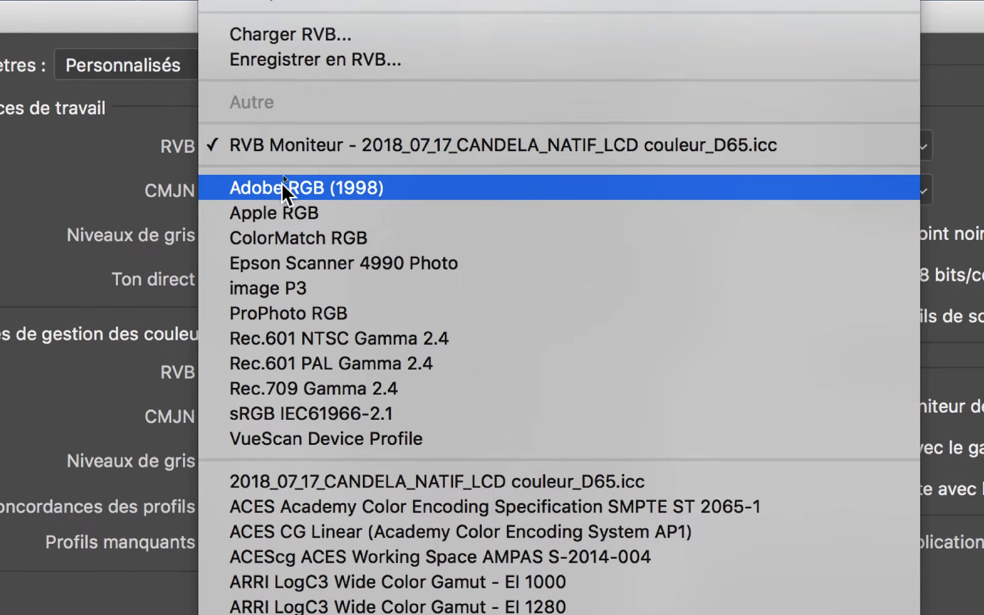
{"action": "left_click", "coordinate": [285, 186]}
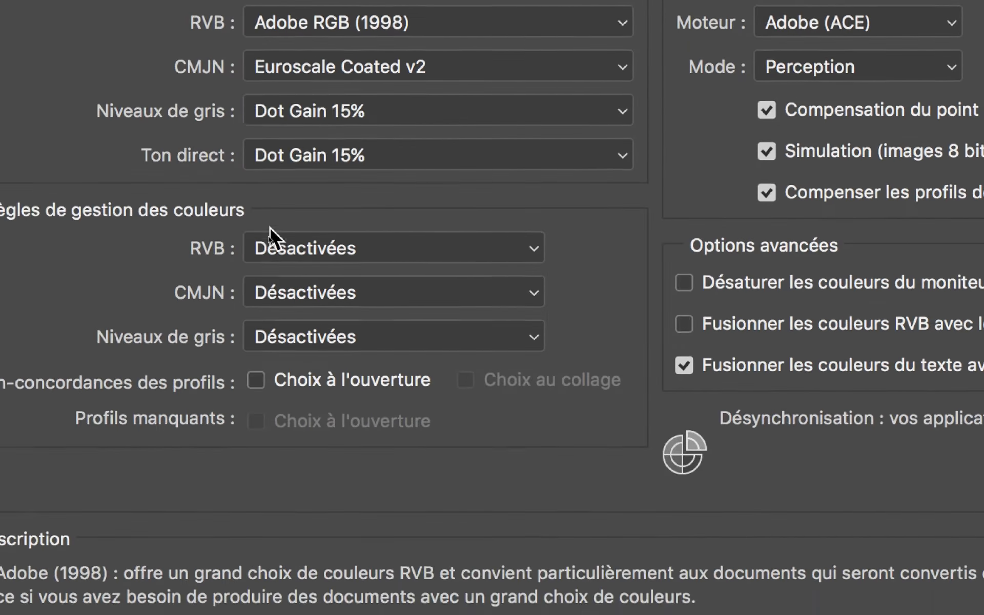
{"action": "left_click", "coordinate": [256, 394]}
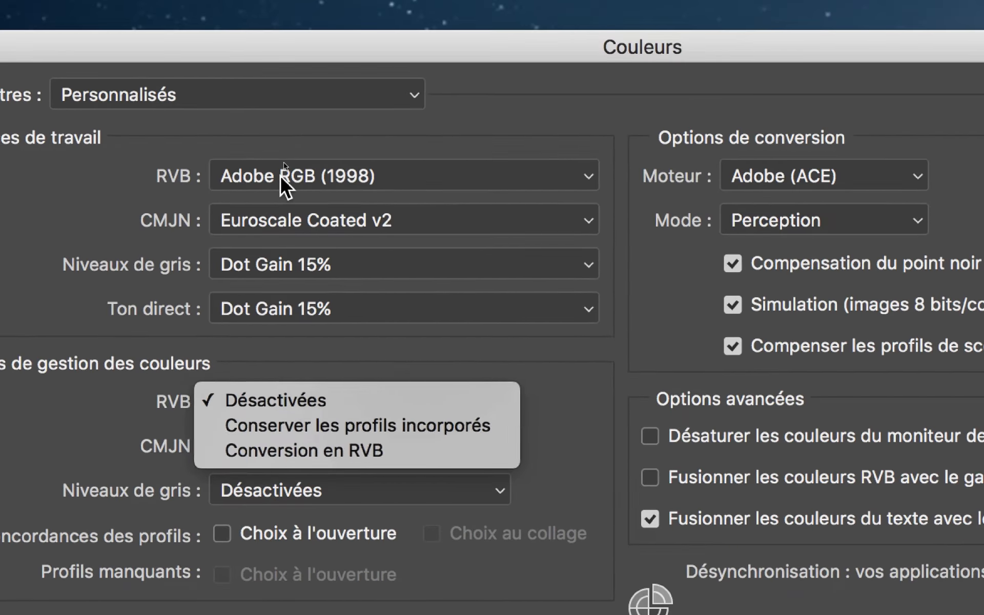
{"action": "left_click", "coordinate": [285, 185]}
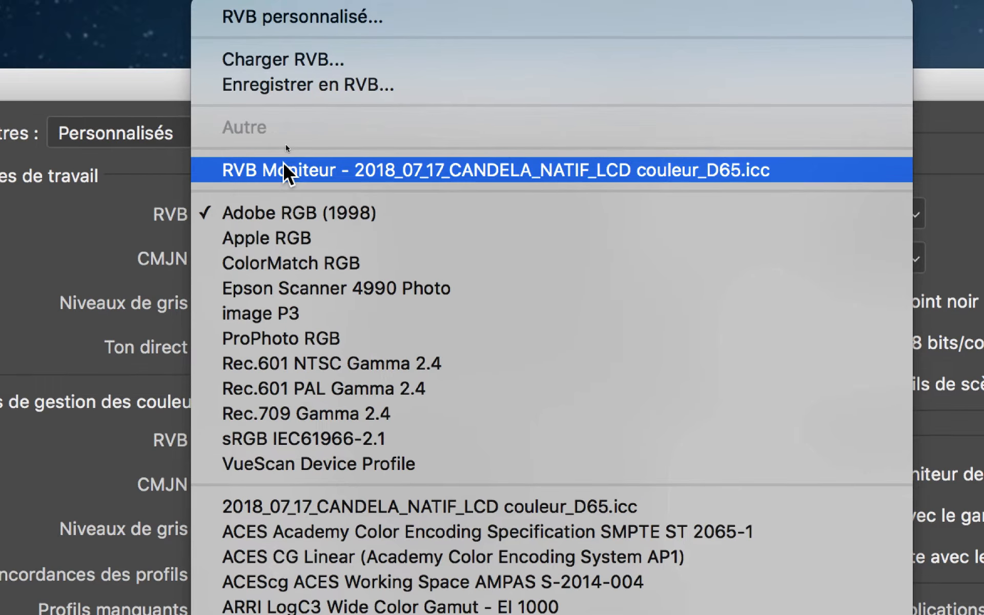
{"action": "left_click", "coordinate": [284, 130]}
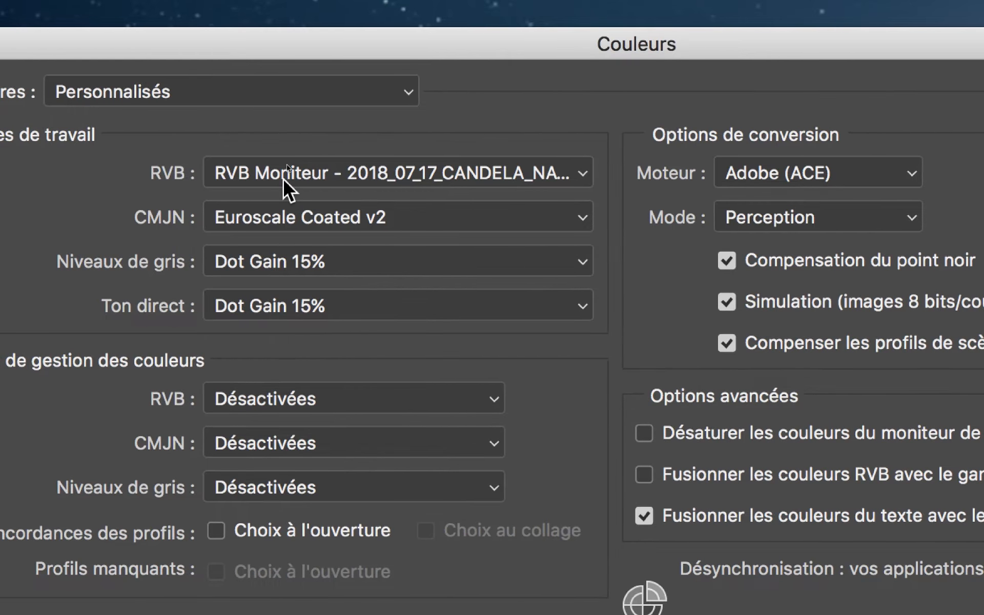
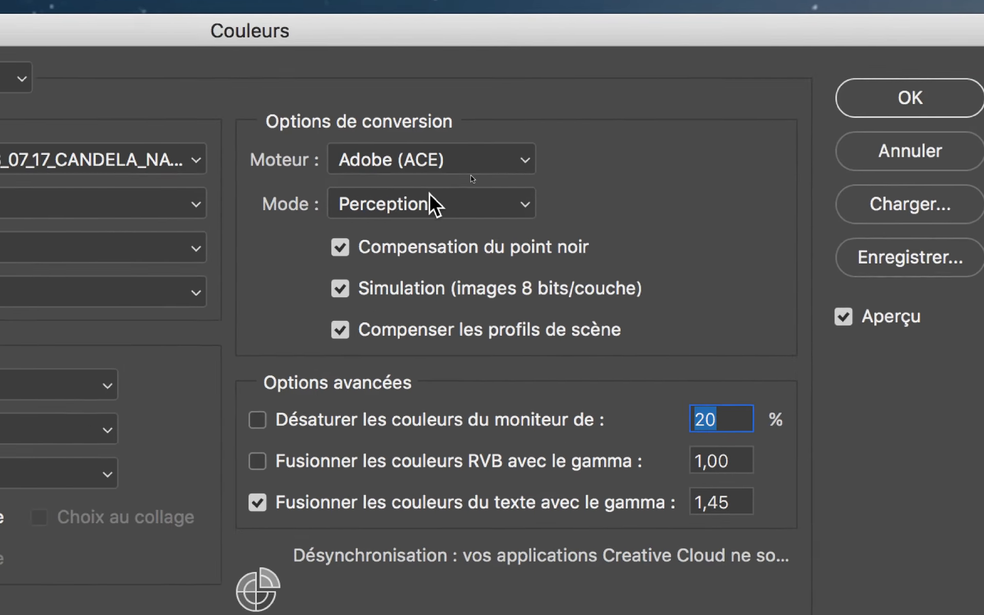
Compare the Perception and Saturation conversion modes, ending with the mode on Perception.
{"action": "left_click", "coordinate": [390, 228]}
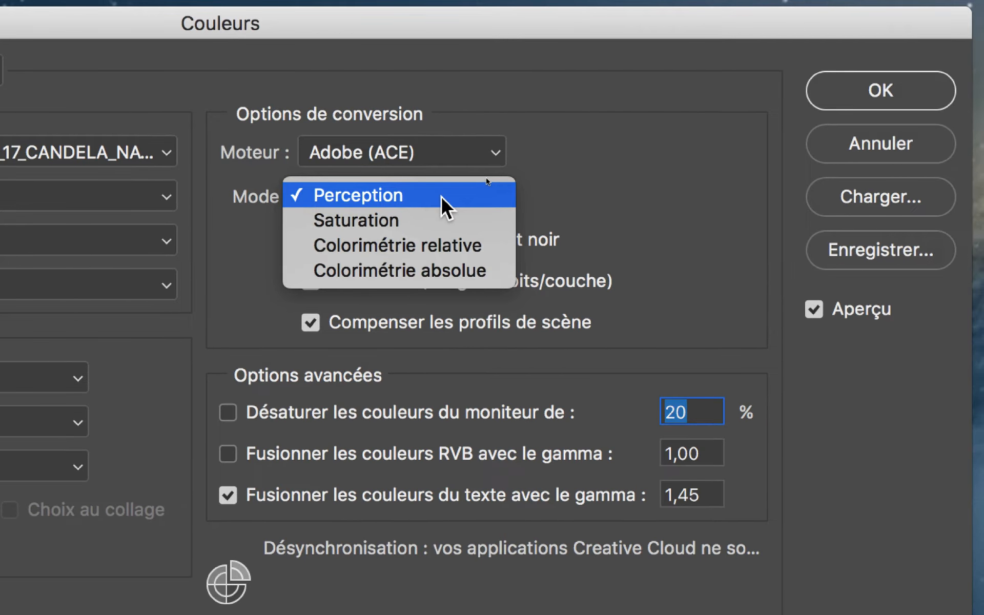
{"action": "left_click", "coordinate": [492, 197]}
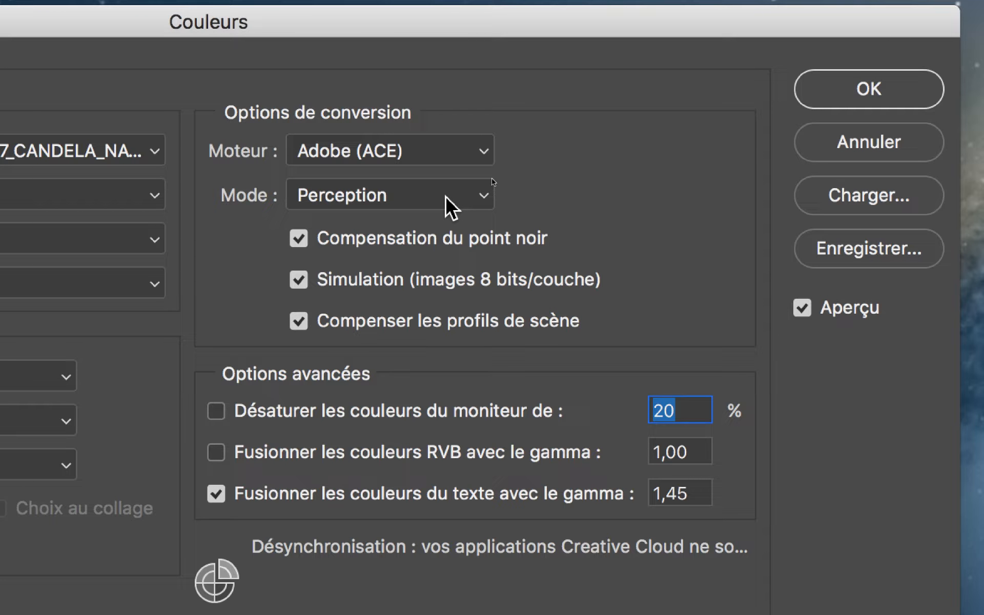
{"action": "left_click", "coordinate": [445, 196]}
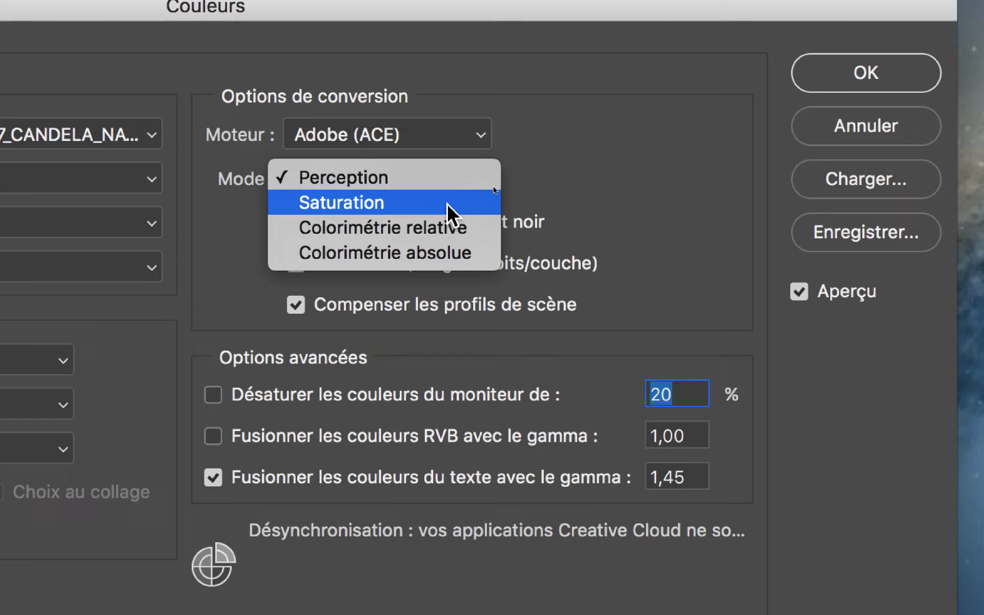
{"action": "left_click", "coordinate": [447, 204]}
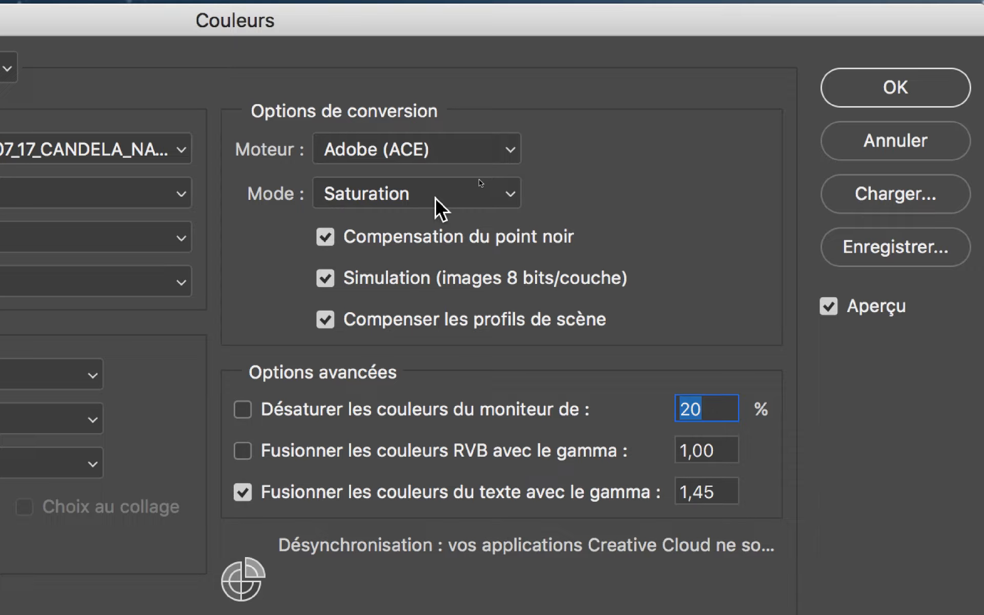
{"action": "left_click", "coordinate": [435, 199]}
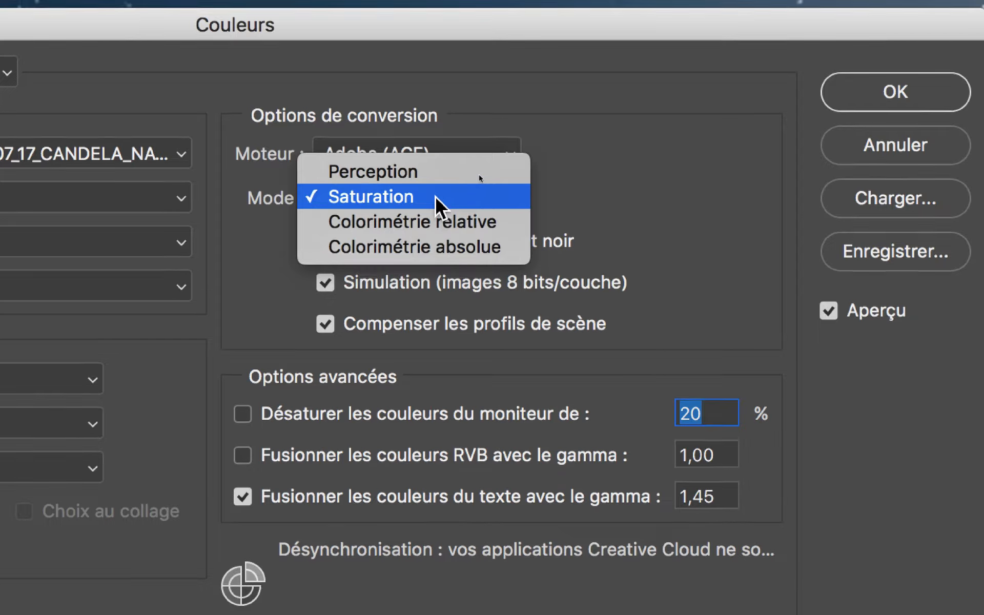
{"action": "left_click", "coordinate": [447, 170]}
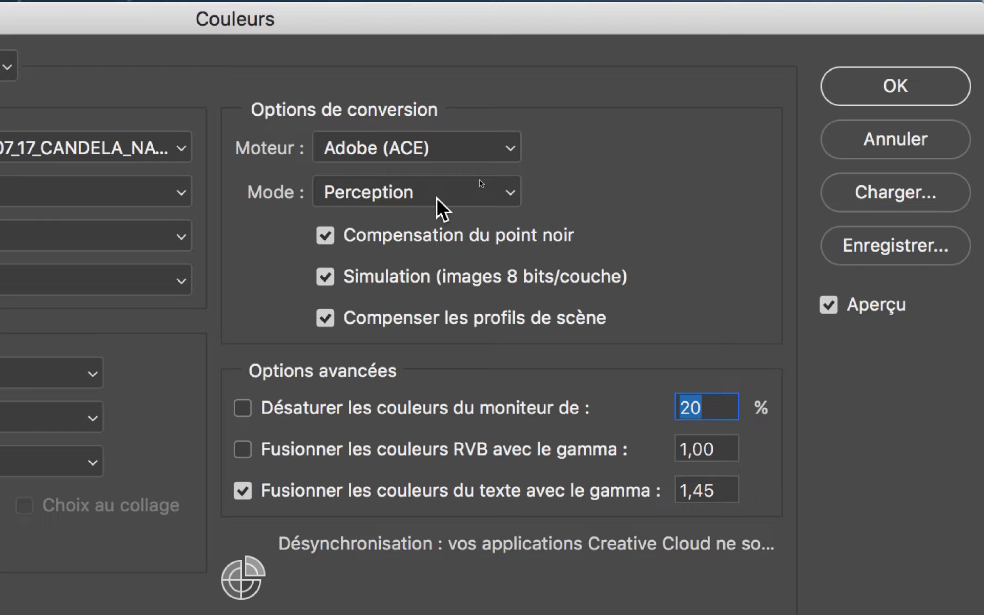
{"action": "left_click", "coordinate": [437, 198]}
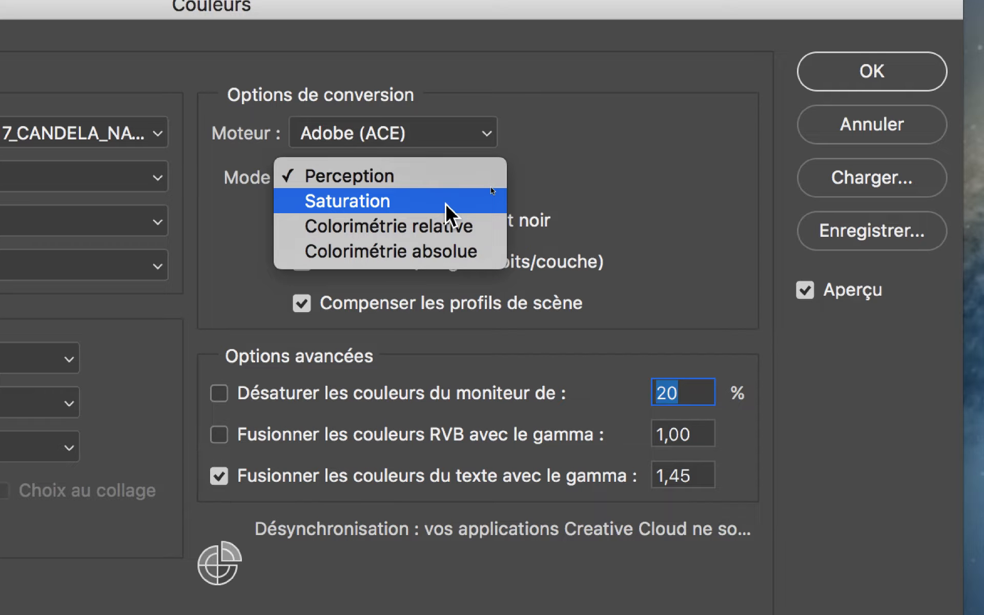
{"action": "left_click", "coordinate": [445, 204]}
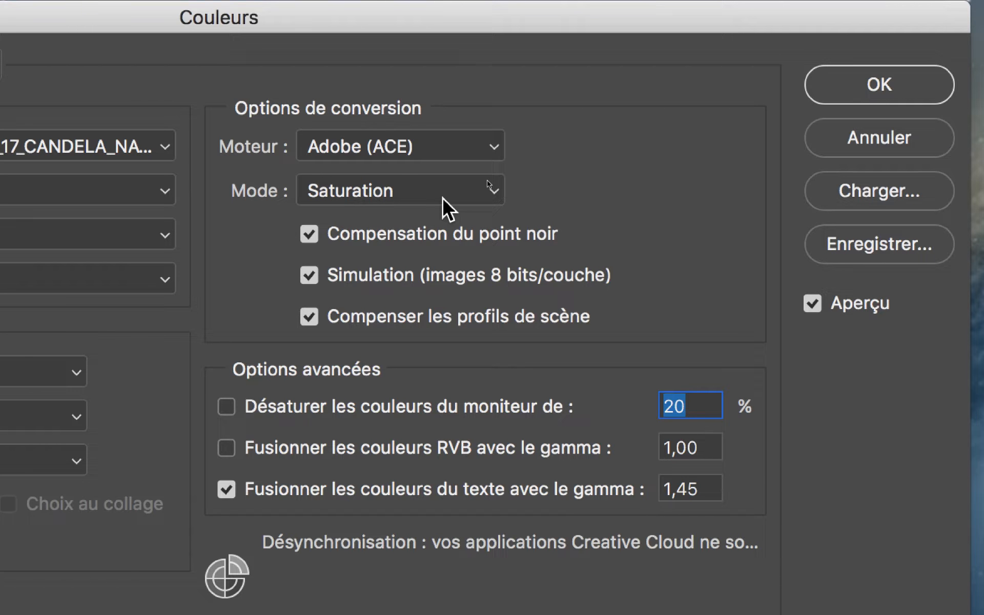
{"action": "left_click", "coordinate": [442, 198]}
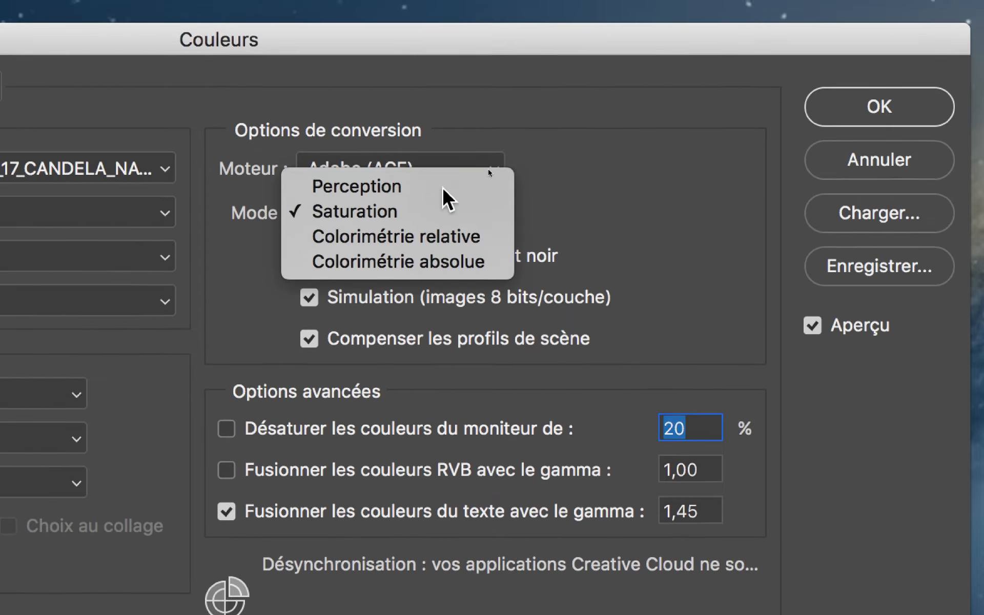
{"action": "left_click", "coordinate": [446, 170]}
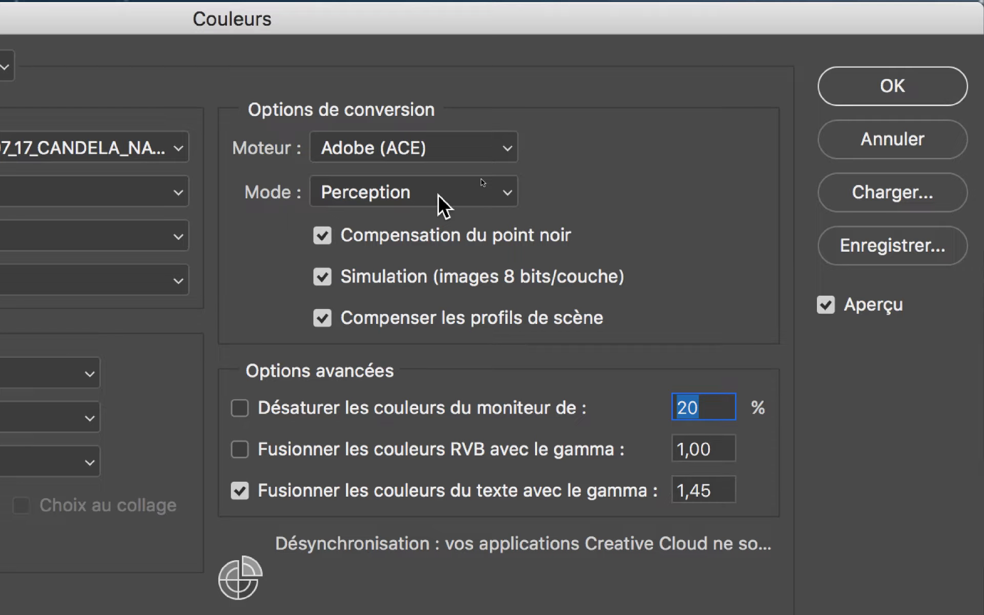
{"action": "left_click", "coordinate": [438, 196]}
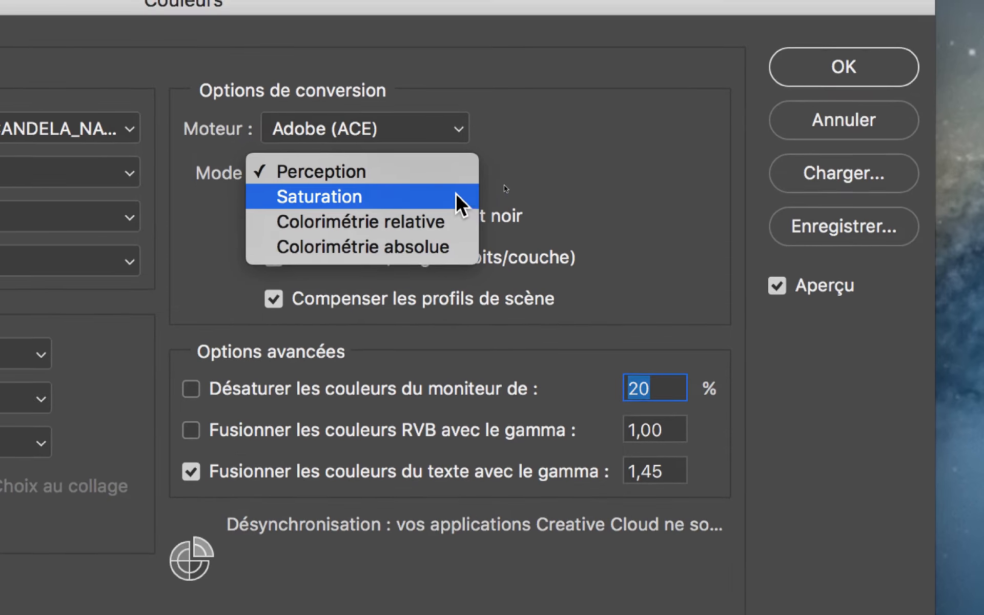
{"action": "left_click", "coordinate": [450, 164]}
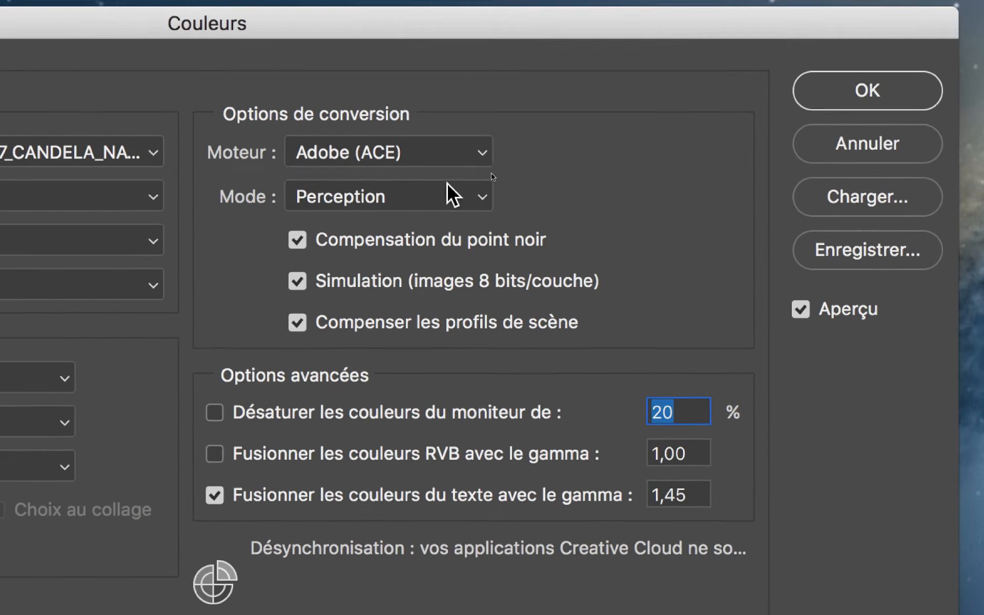
{"action": "left_click", "coordinate": [390, 188]}
{"action": "left_click", "coordinate": [400, 188]}
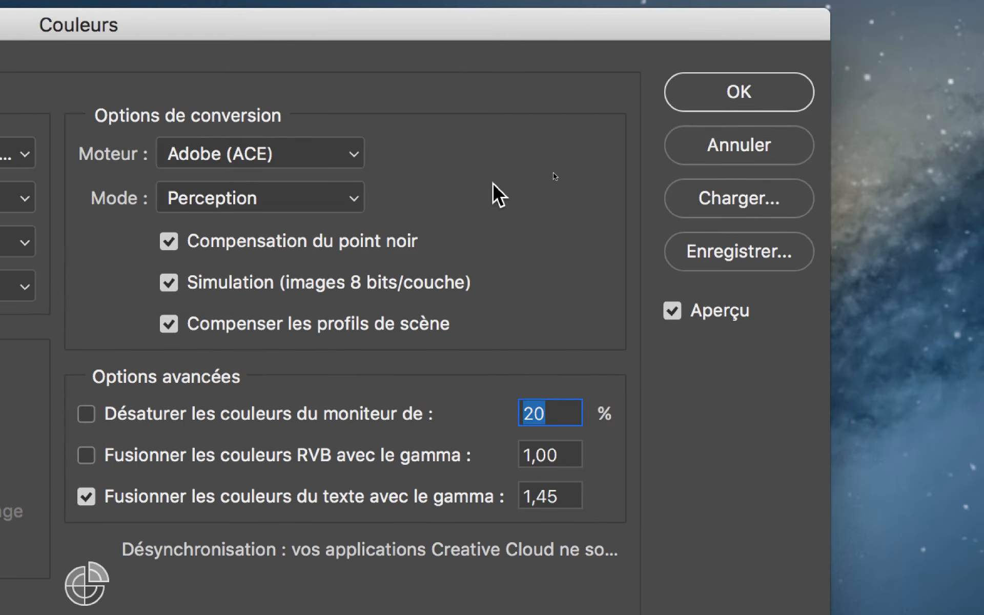
Start saving the colour settings to a file, keeping the Settings folder as the destination.
{"action": "key", "text": "alt+super+8"}
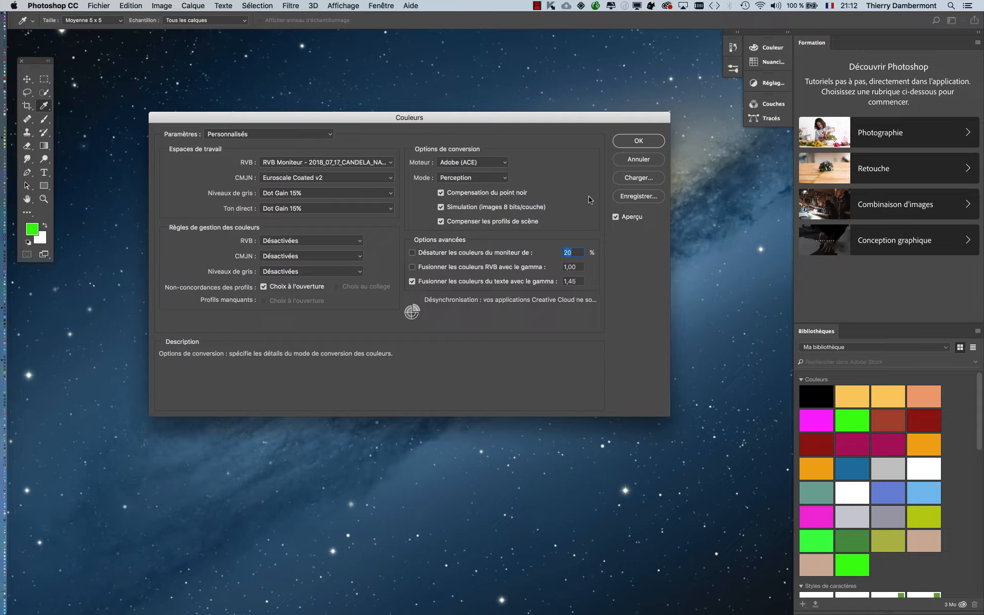
{"action": "key", "text": "alt"}
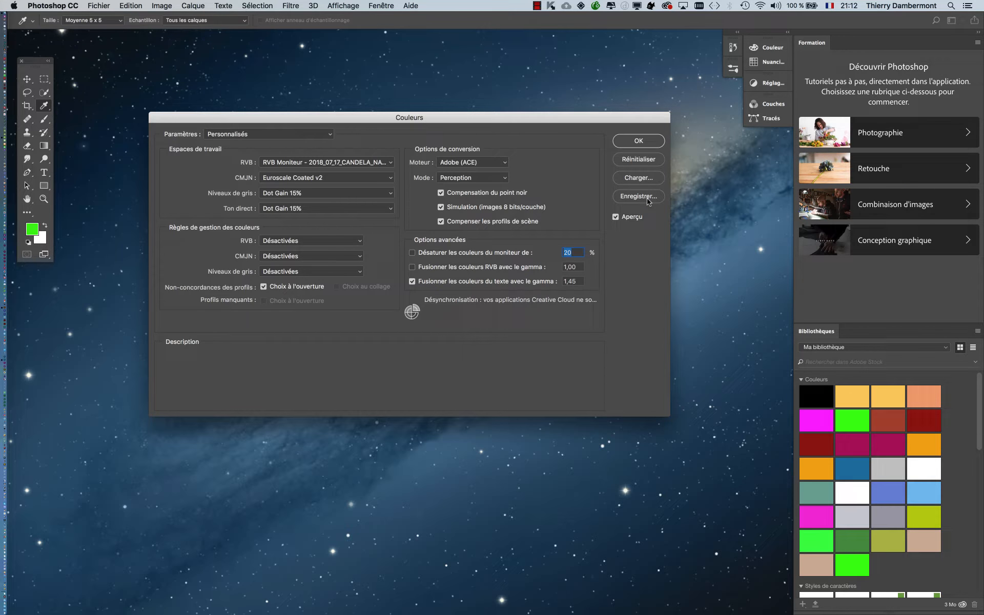
{"action": "key", "text": "alt+super+8"}
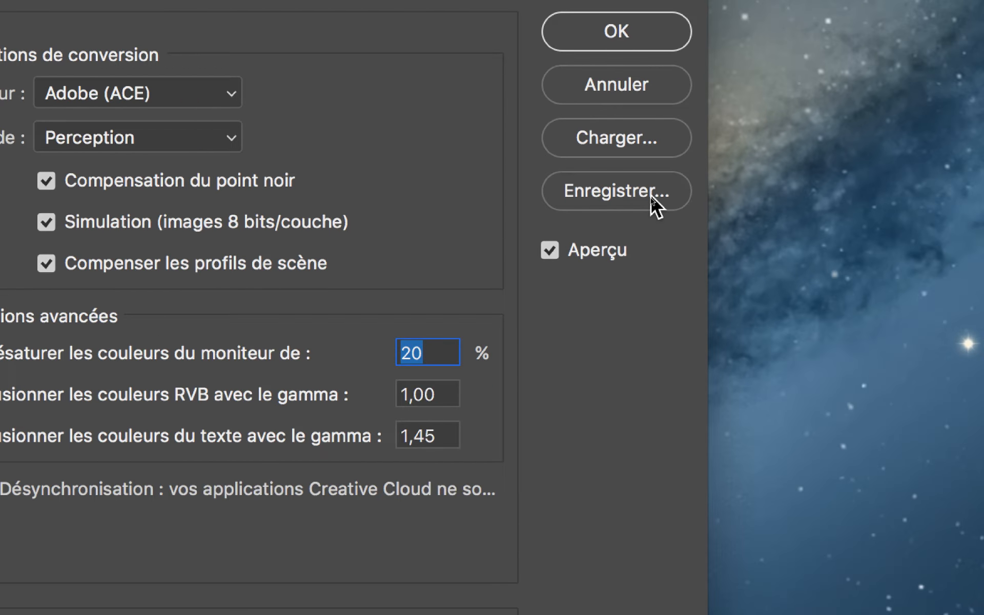
{"action": "left_click", "coordinate": [651, 195]}
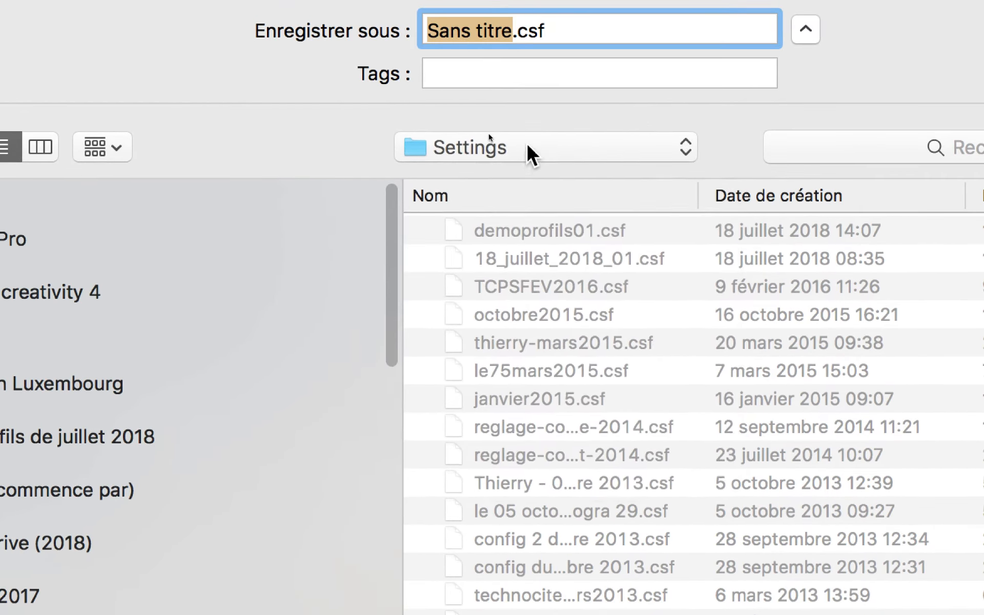
{"action": "left_click", "coordinate": [481, 20]}
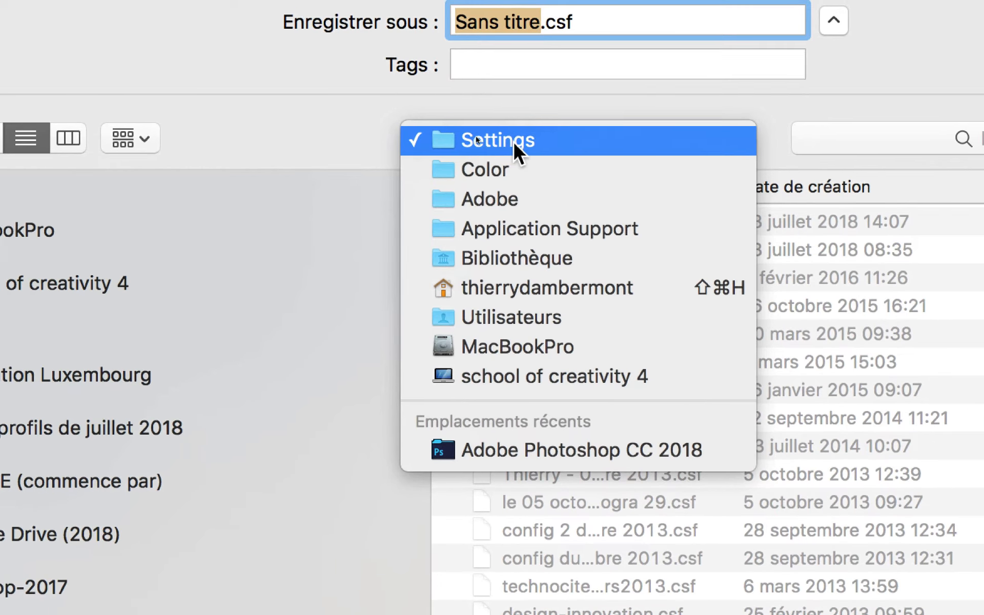
{"action": "left_click", "coordinate": [582, 139]}
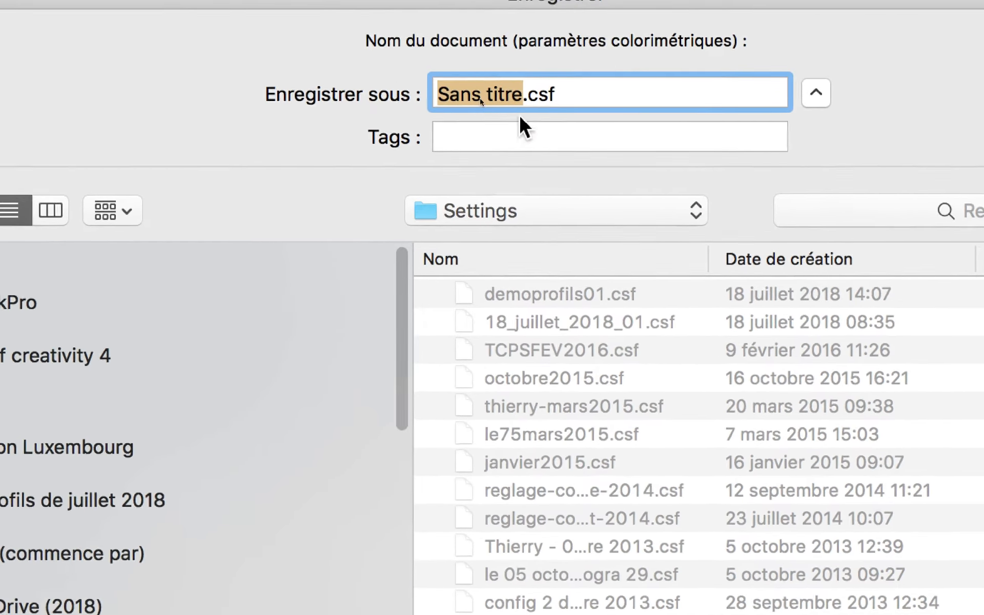
Name the colour settings file demo-profils.csf.
{"action": "left_click", "coordinate": [509, 110]}
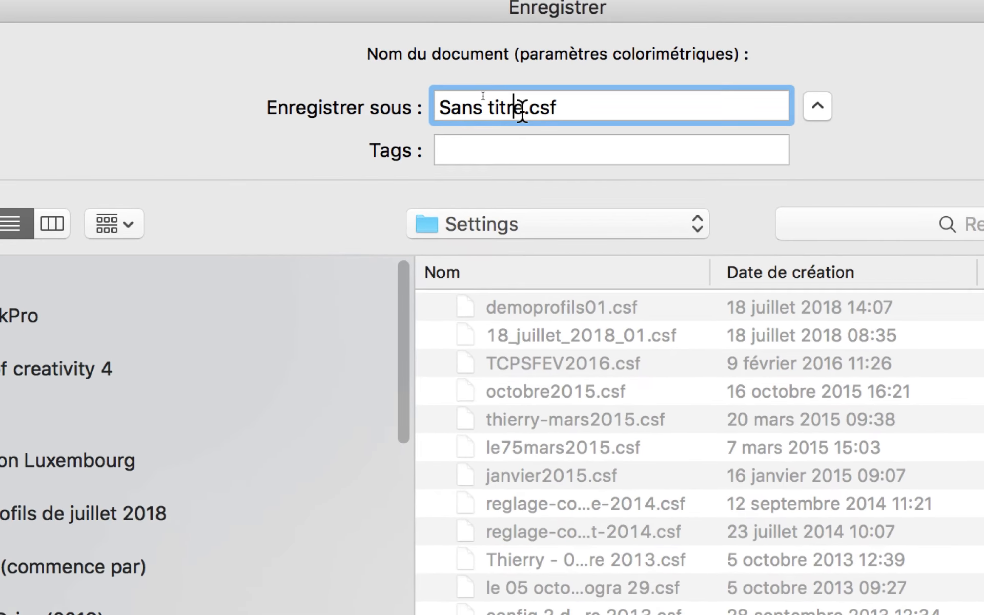
{"action": "left_click_drag", "start_coordinate": [528, 111], "coordinate": [416, 110]}
{"action": "type", "text": "demo-prof"}
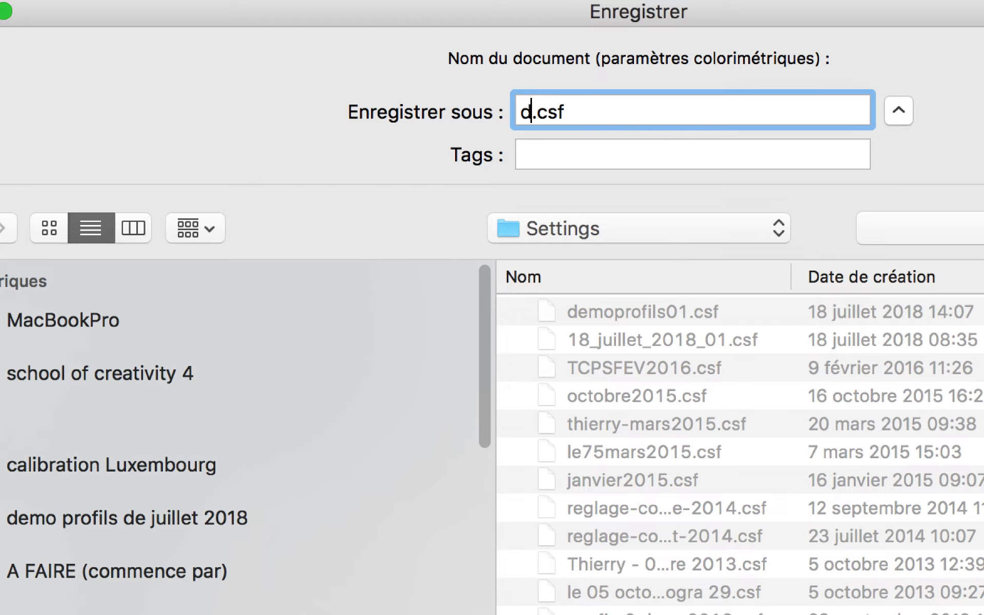
{"action": "type", "text": "ils"}
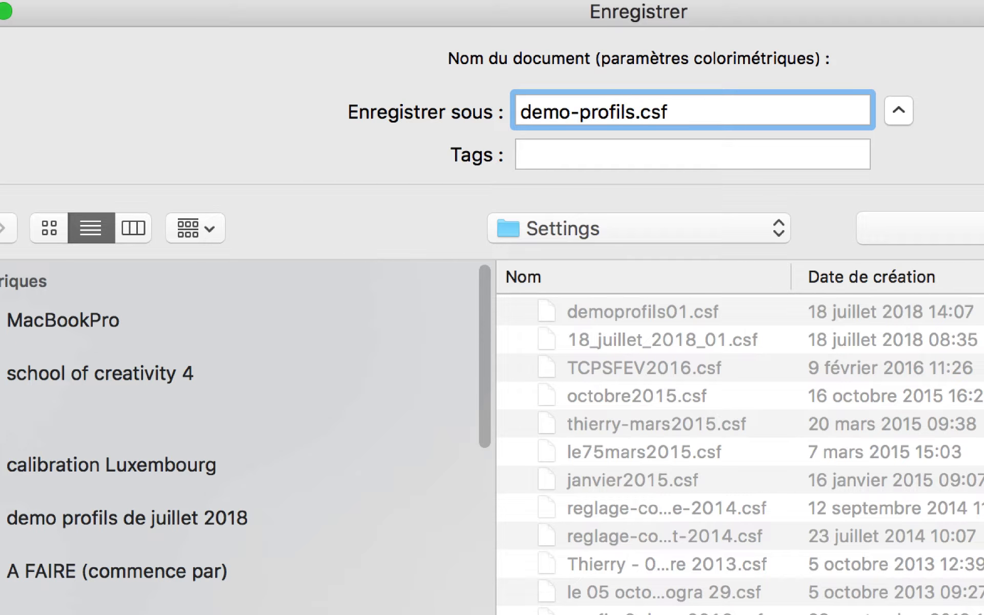
Save the colour settings as demo-profils-juillet-2018.csf with an empty comment and accept the colour settings.
{"action": "type", "text": "-juillet-2018"}
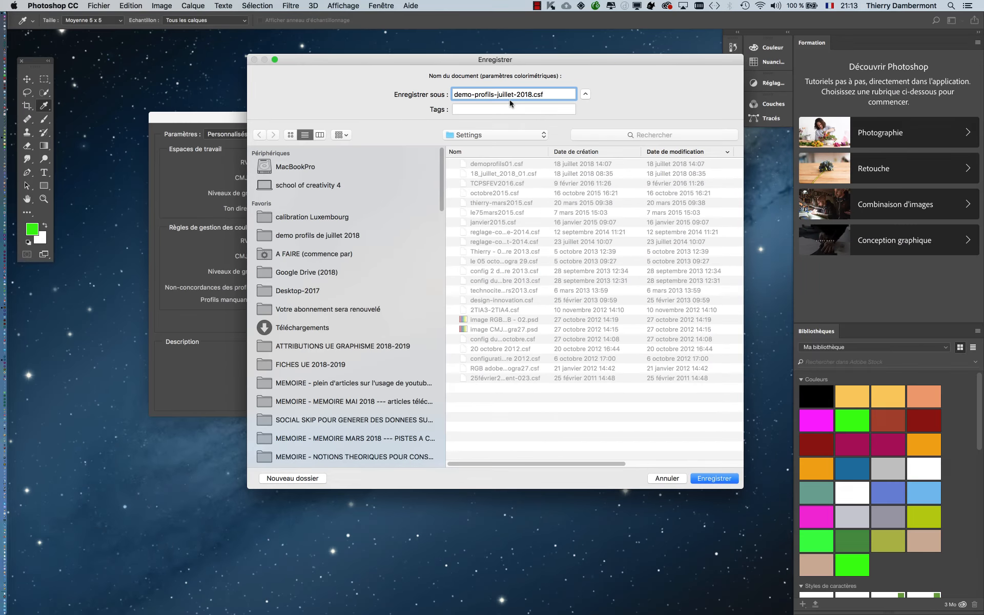
{"action": "left_click", "coordinate": [721, 480]}
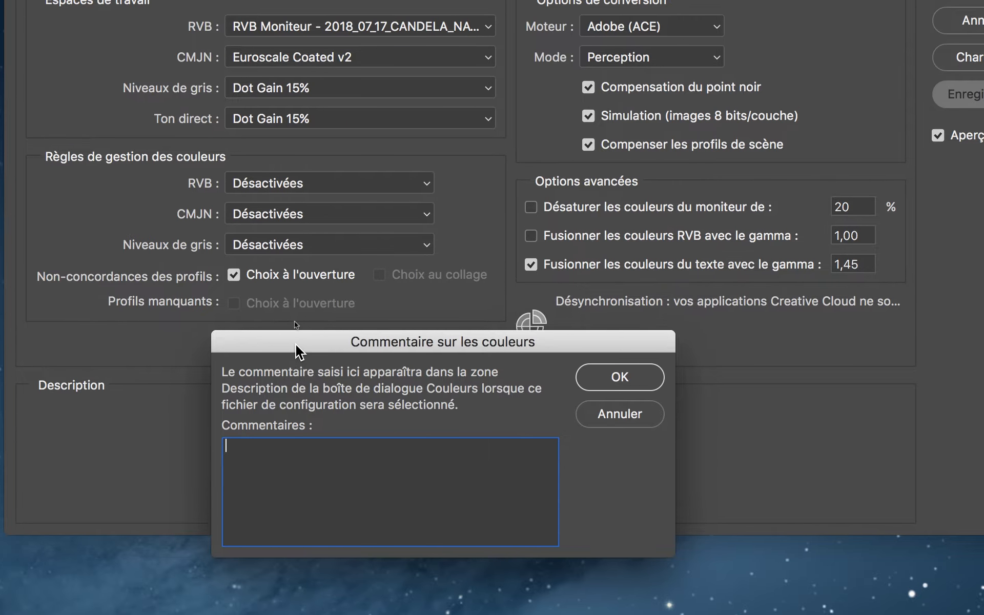
{"action": "left_click_drag", "start_coordinate": [299, 343], "coordinate": [222, 392]}
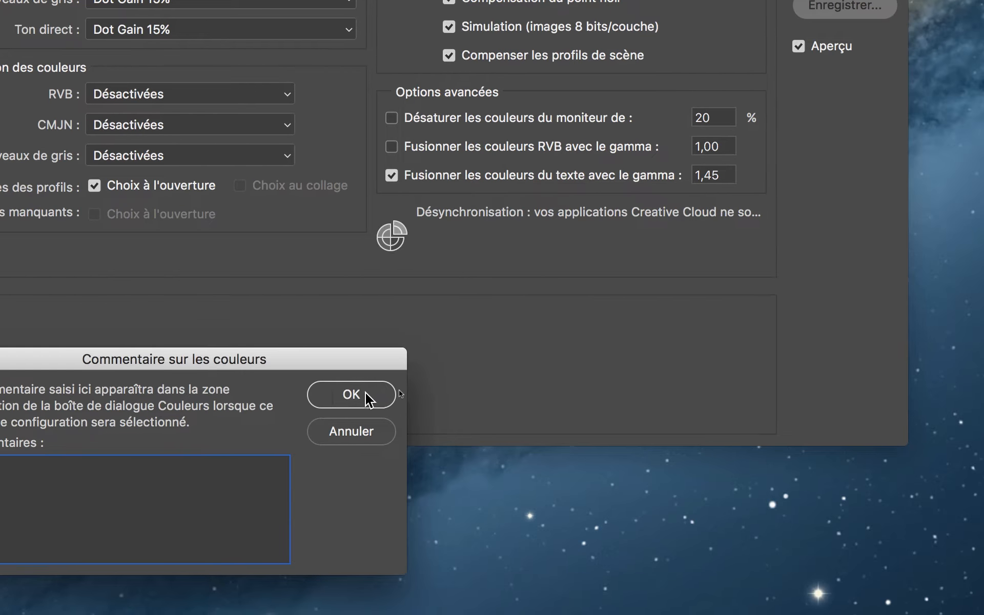
{"action": "left_click", "coordinate": [366, 394]}
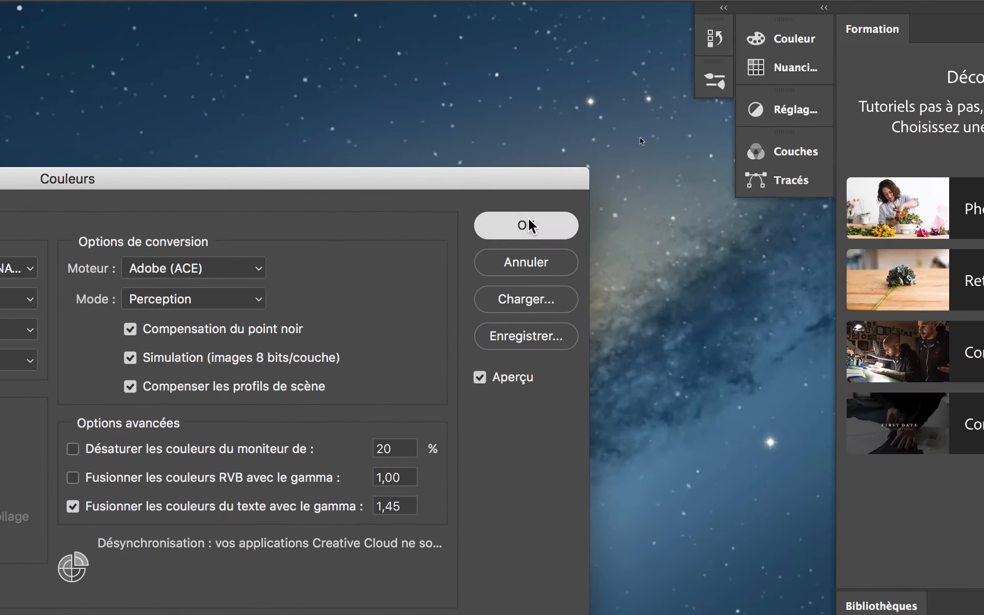
{"action": "left_click", "coordinate": [529, 221]}
Switch to Adobe Bridge, apply the demo-profils-juillet-2018 colour settings to the Creative Cloud applications, and minimise the Bridge window.
{"action": "left_click", "coordinate": [6, 367]}
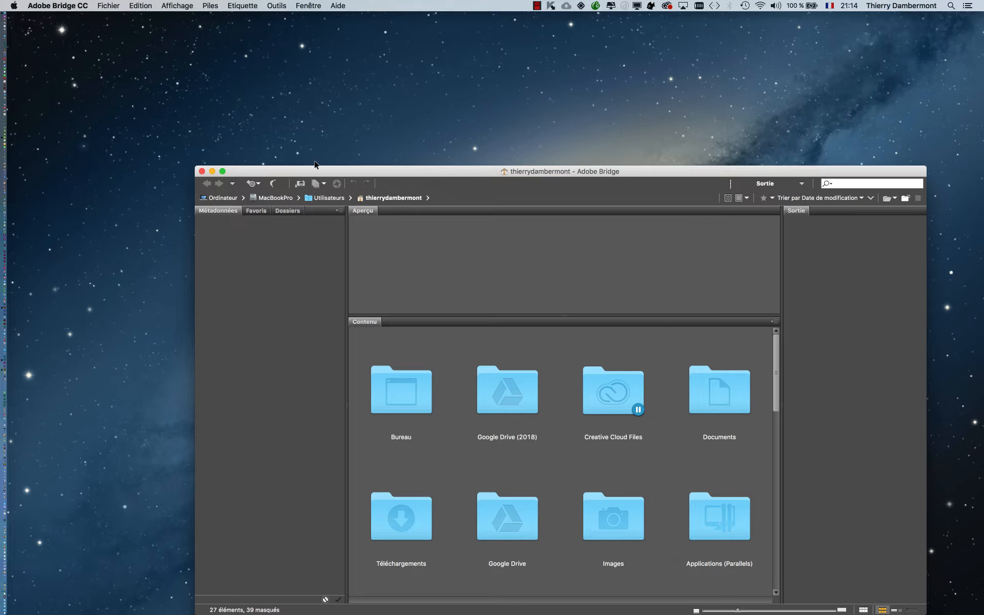
{"action": "left_click_drag", "start_coordinate": [315, 172], "coordinate": [237, 104]}
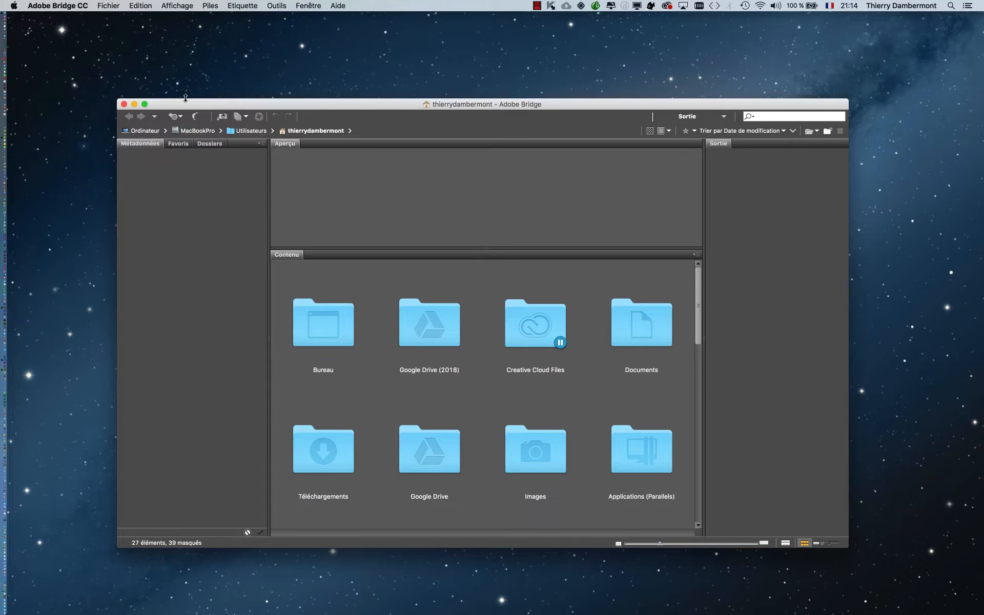
{"action": "left_click_drag", "start_coordinate": [185, 101], "coordinate": [159, 70]}
{"action": "left_click", "coordinate": [139, 5]}
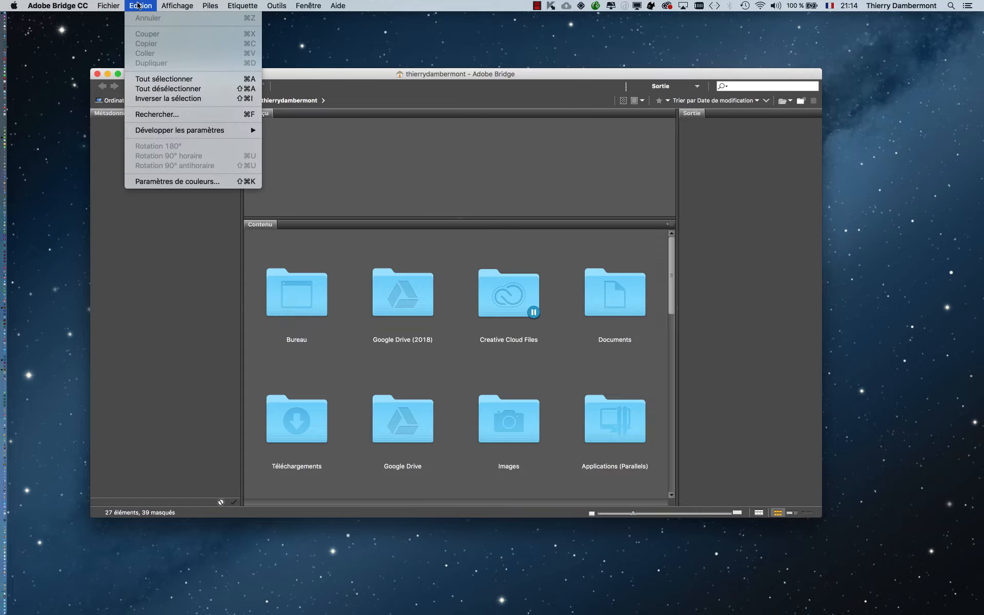
{"action": "left_click", "coordinate": [150, 182]}
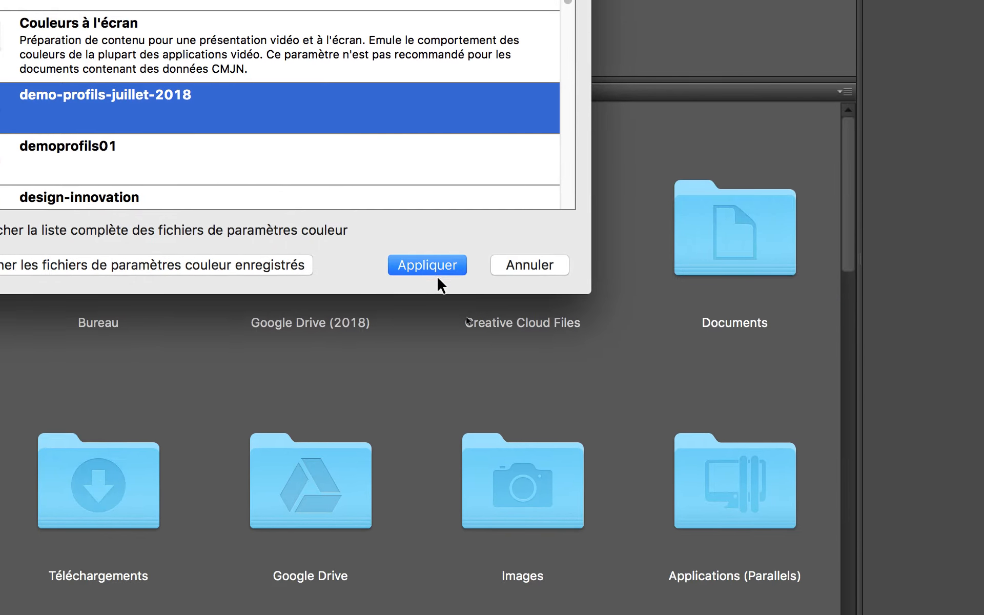
{"action": "left_click", "coordinate": [435, 274]}
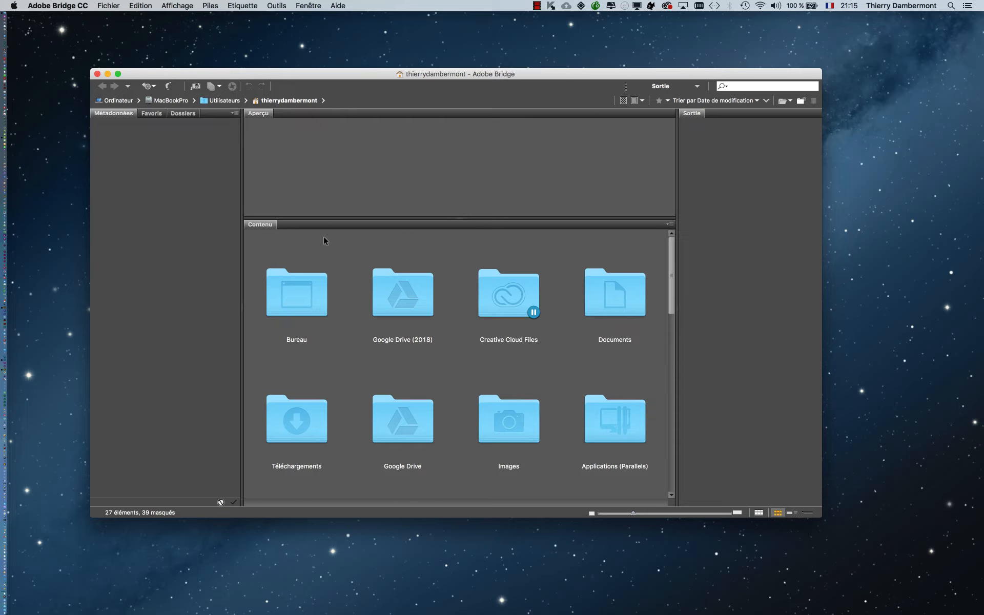
{"action": "left_click", "coordinate": [108, 75]}
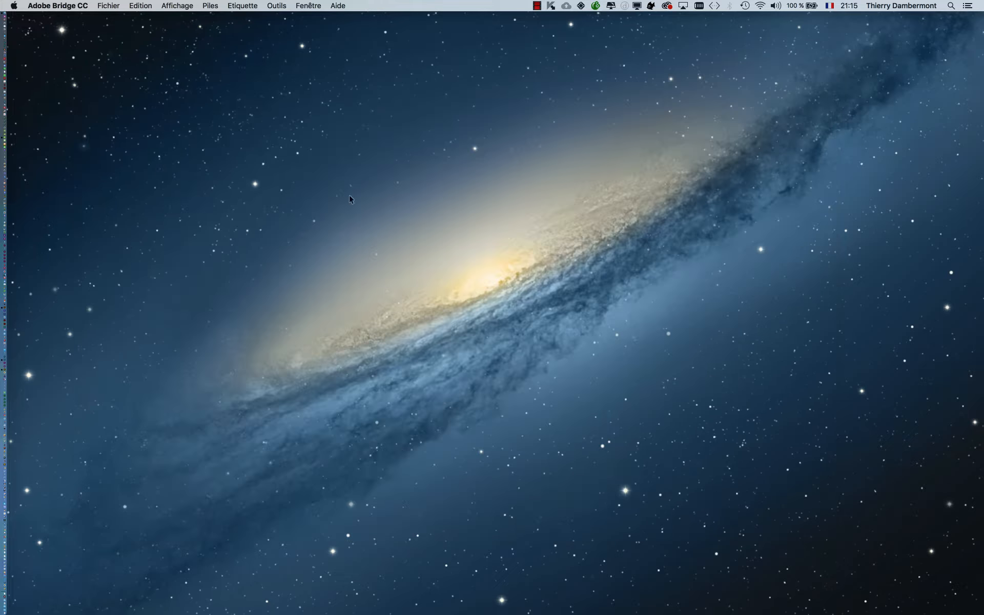
Switch to Illustrator and check the working spaces and colour management policies in its colour settings.
{"action": "key", "text": "super+Tab"}
{"action": "left_click", "coordinate": [493, 306]}
{"action": "left_click", "coordinate": [127, 6]}
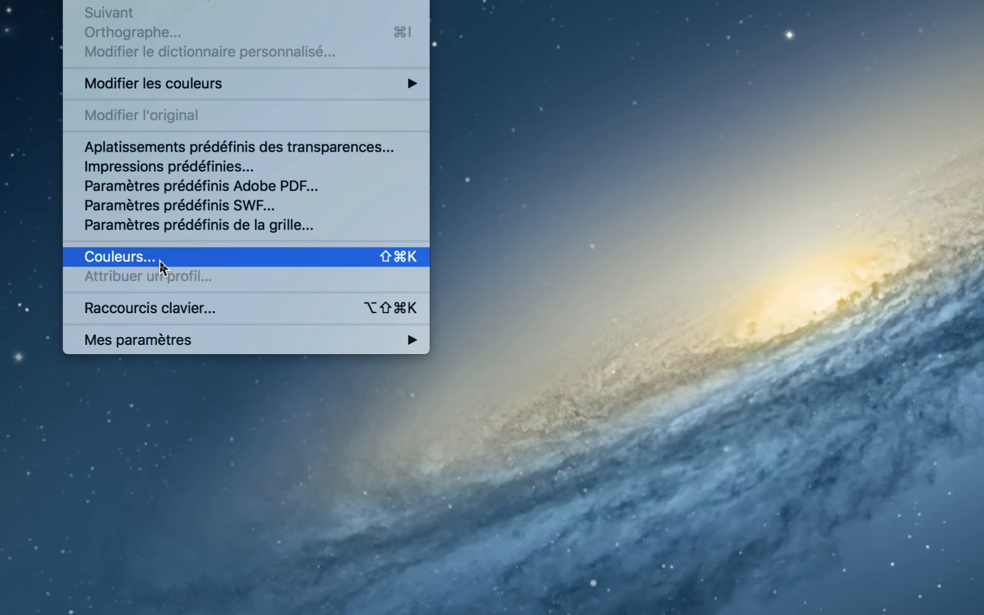
{"action": "left_click", "coordinate": [161, 262]}
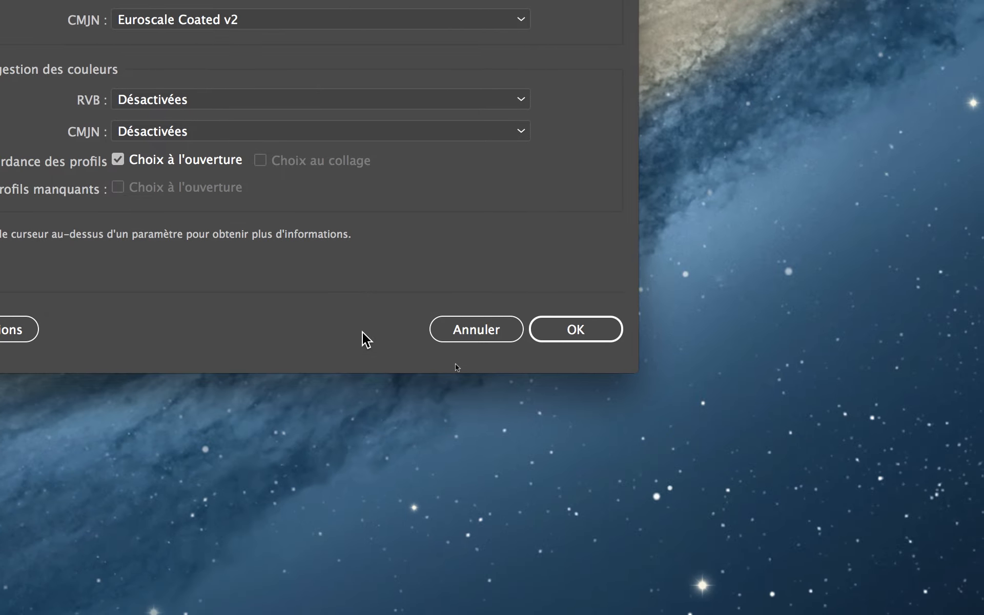
{"action": "left_click", "coordinate": [405, 319]}
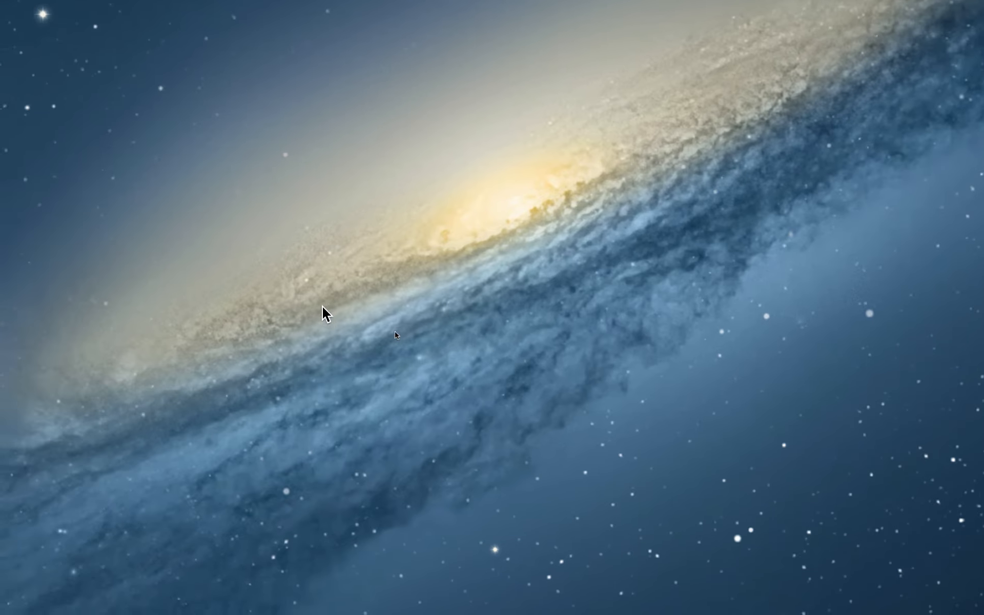
Return to Photoshop and review its colour settings for synchronisation with the demo-profils-juillet-2018 configuration.
{"action": "key", "text": "super+Tab"}
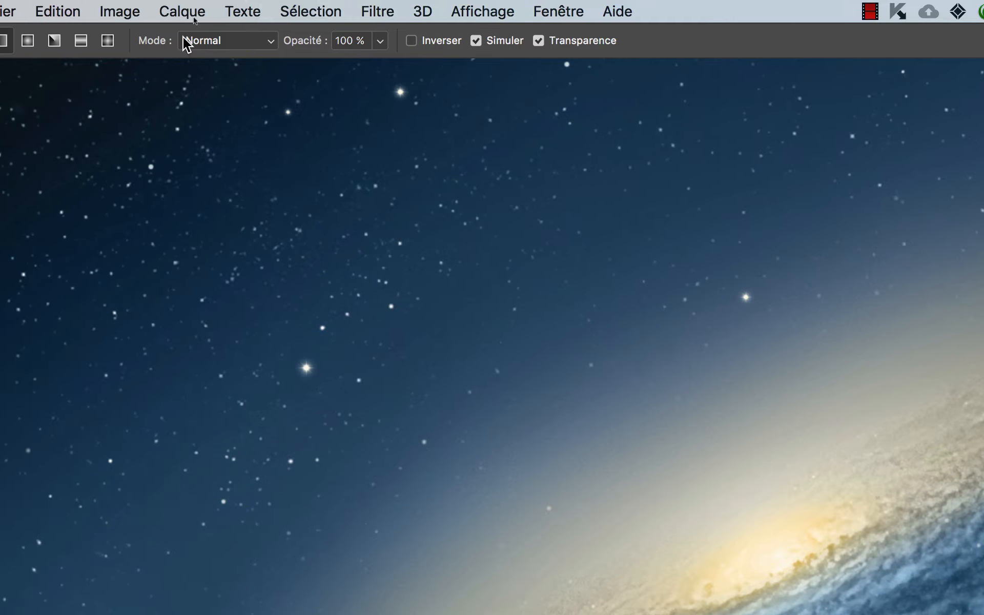
{"action": "left_click", "coordinate": [57, 11]}
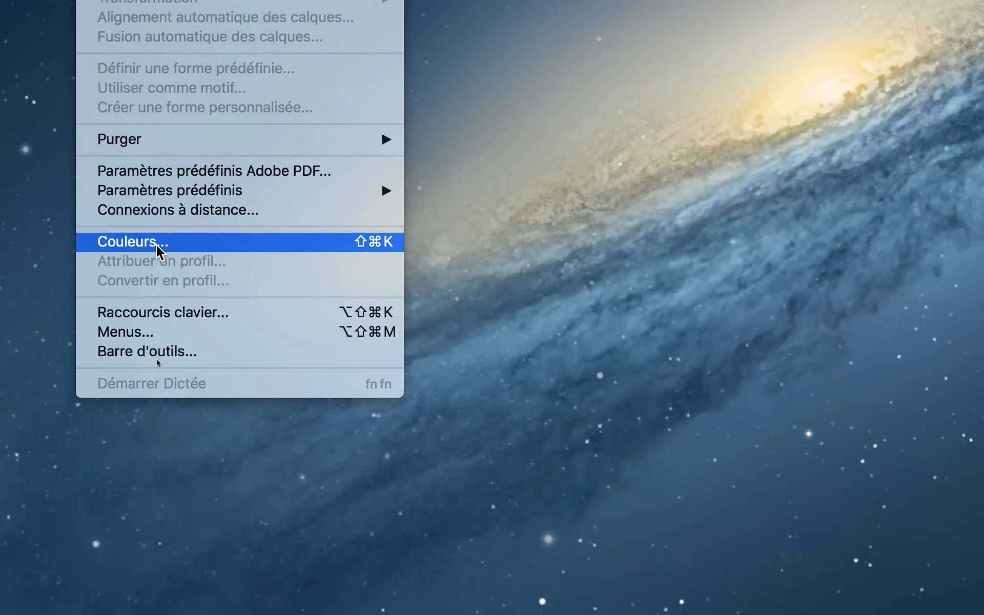
{"action": "left_click", "coordinate": [158, 245]}
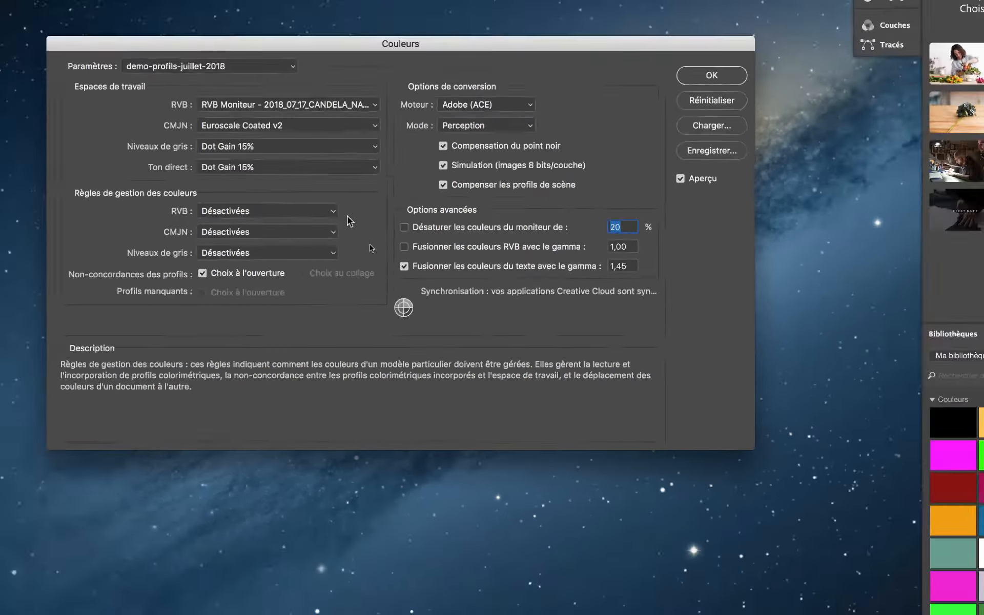
Try Saturation as the conversion mode, restoring the Perception mode of the saved configuration.
{"action": "left_click", "coordinate": [464, 125]}
{"action": "left_click", "coordinate": [465, 135]}
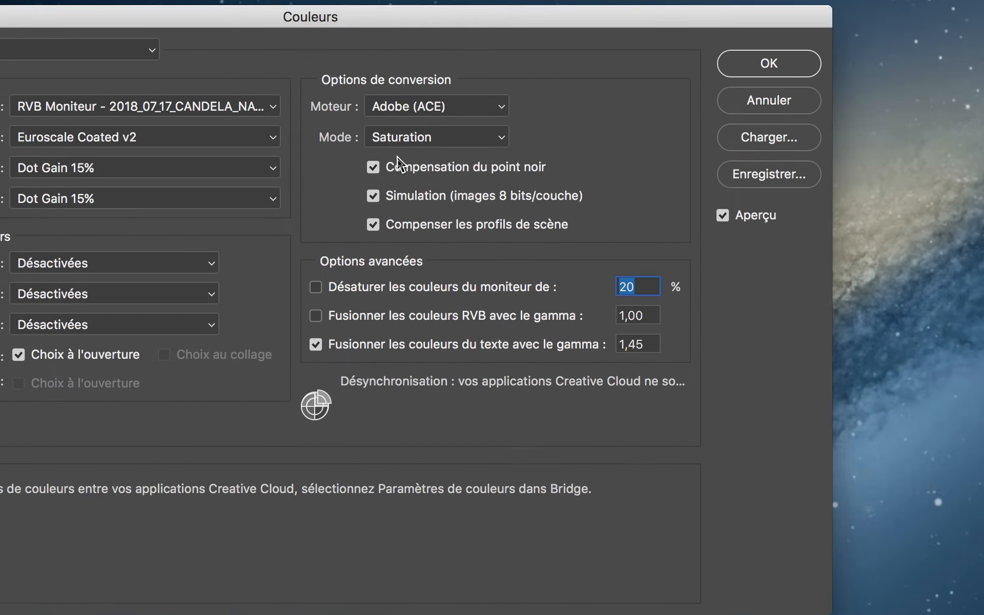
{"action": "key", "text": "alt"}
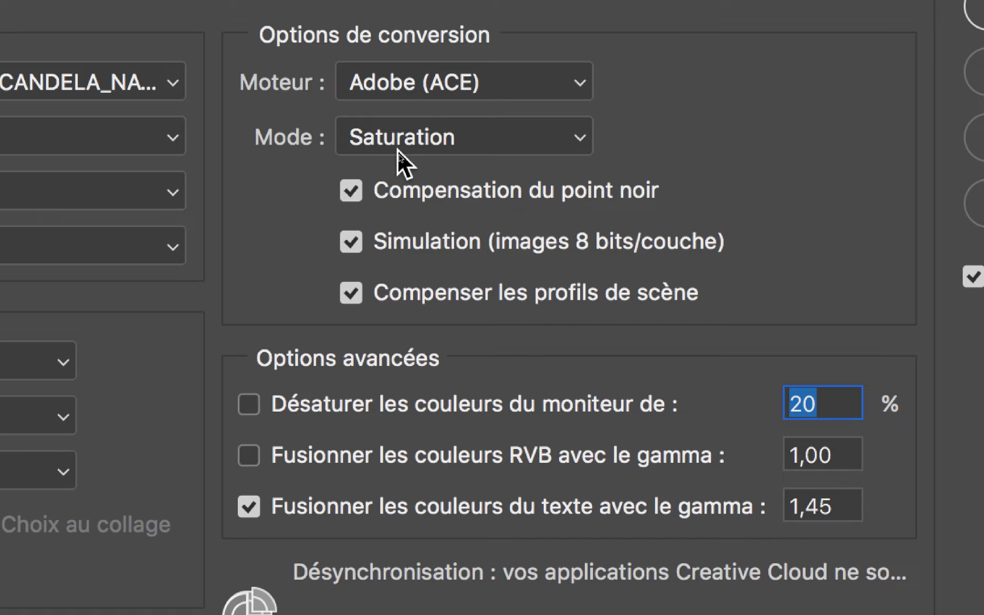
{"action": "left_click", "coordinate": [398, 151]}
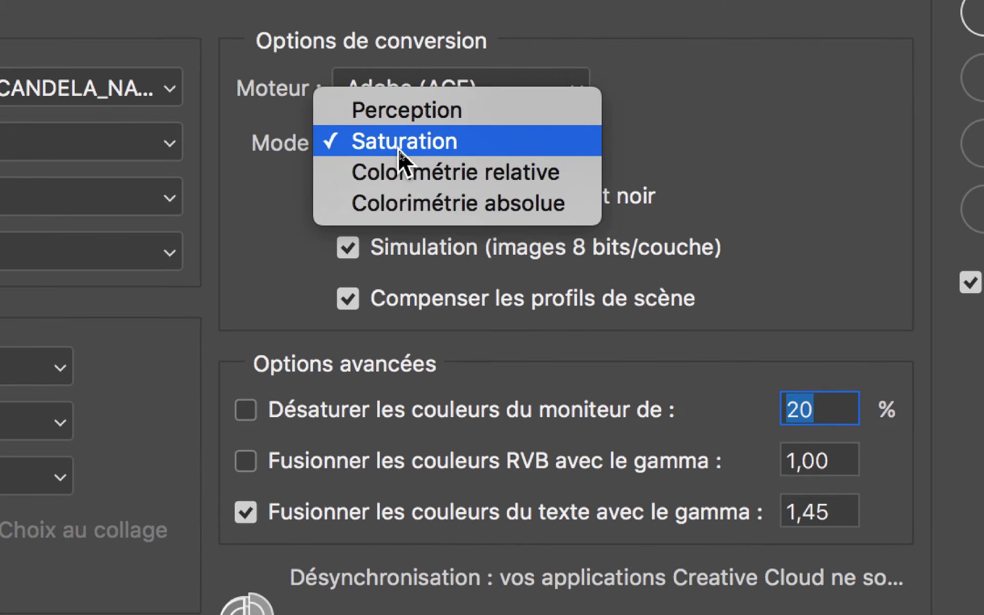
{"action": "left_click", "coordinate": [403, 139]}
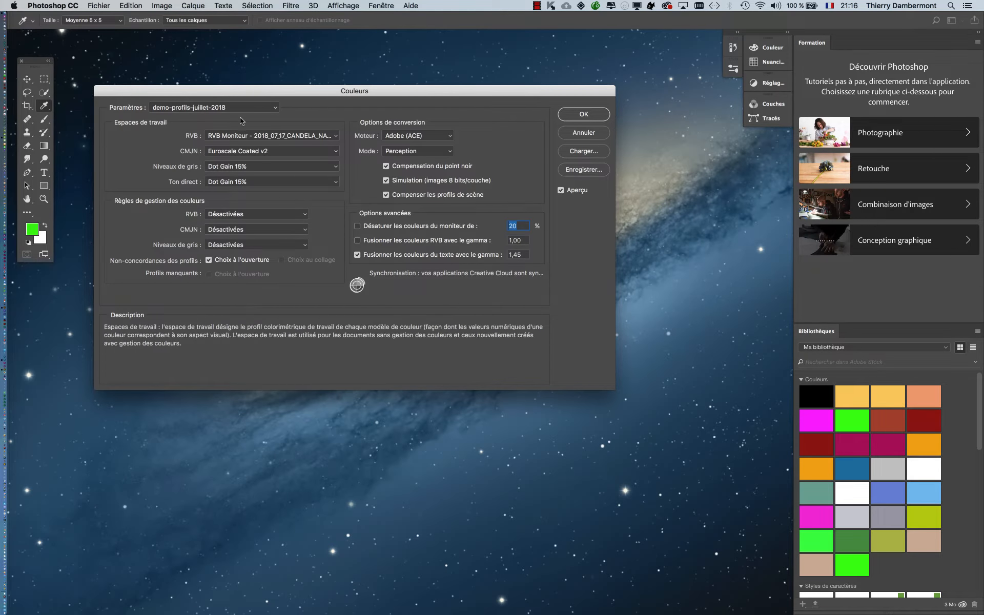
Try Adobe RGB (1998) as the RVB working space and bring up the option for resetting the colour settings.
{"action": "left_click", "coordinate": [272, 136]}
{"action": "left_click", "coordinate": [257, 153]}
{"action": "key", "text": "alt"}
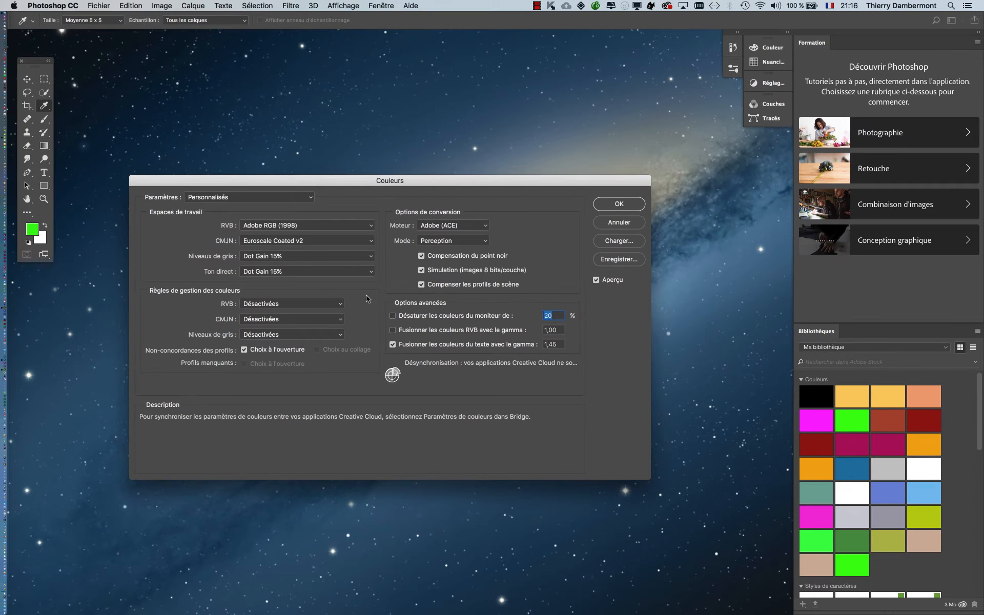
{"action": "key", "text": "alt"}
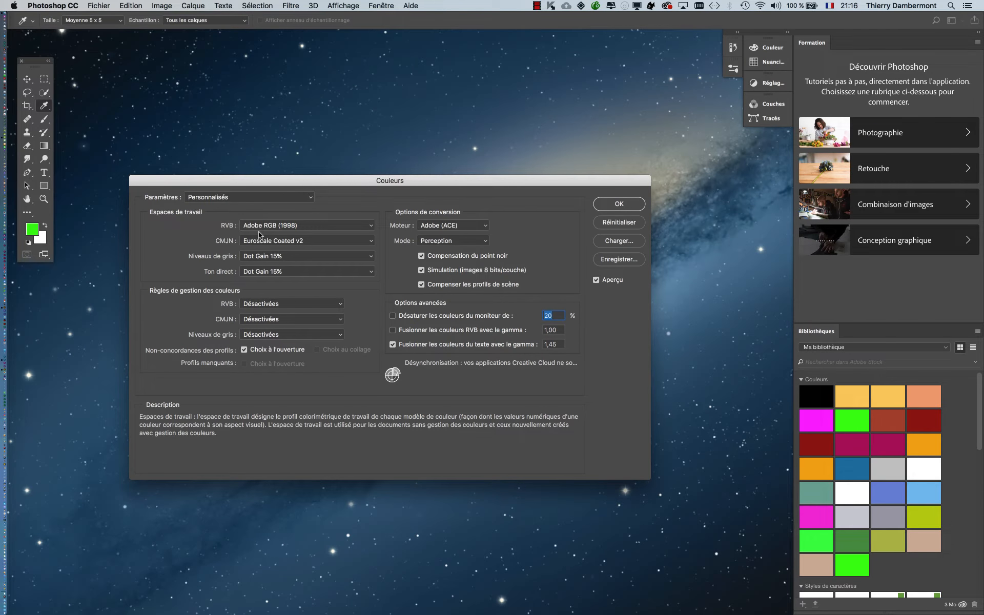
Look through the RVB working space profiles and choose sRGB IEC61966-2.1.
{"action": "left_click", "coordinate": [259, 226]}
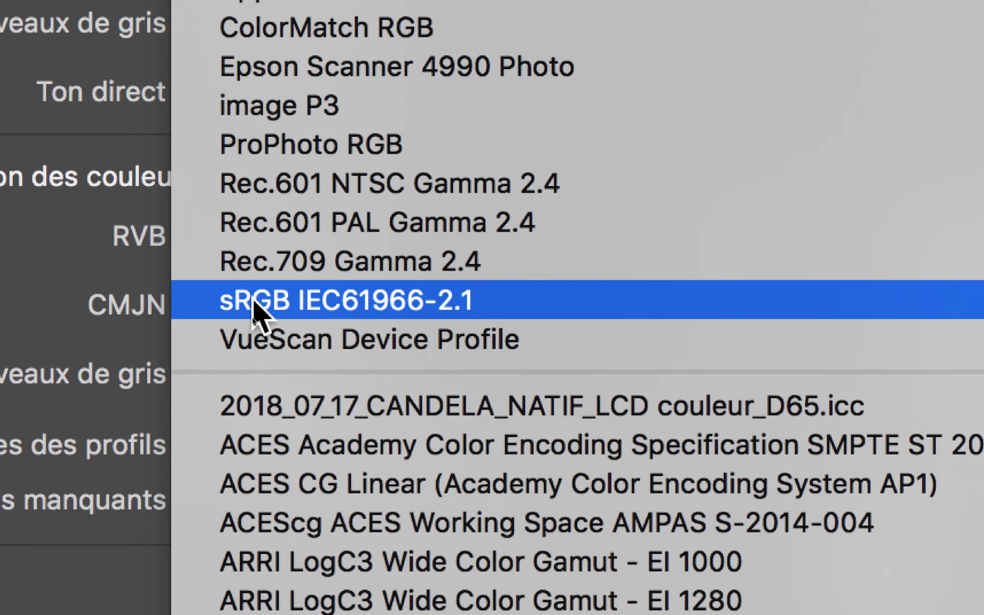
{"action": "left_click", "coordinate": [256, 303]}
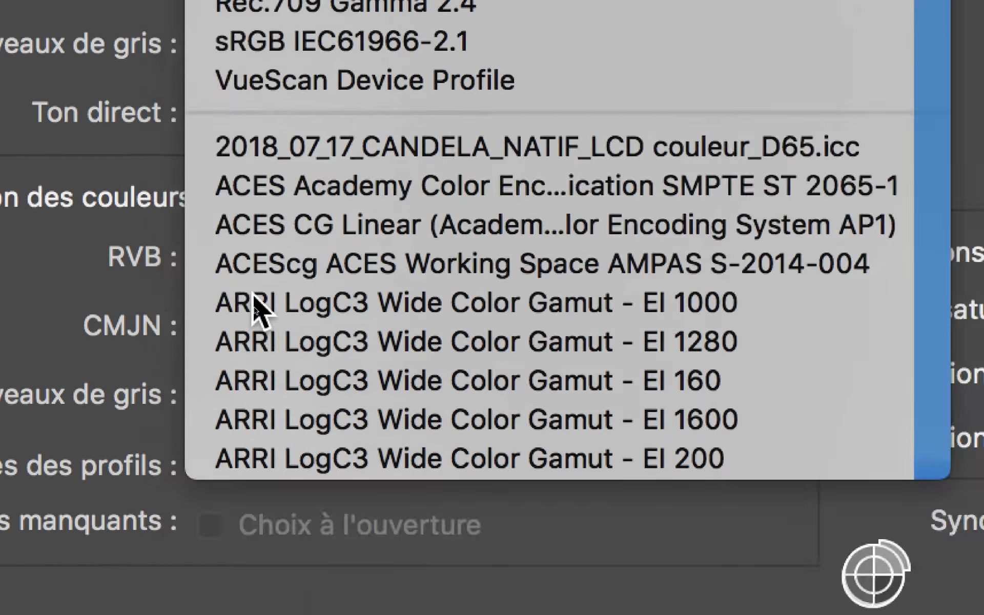